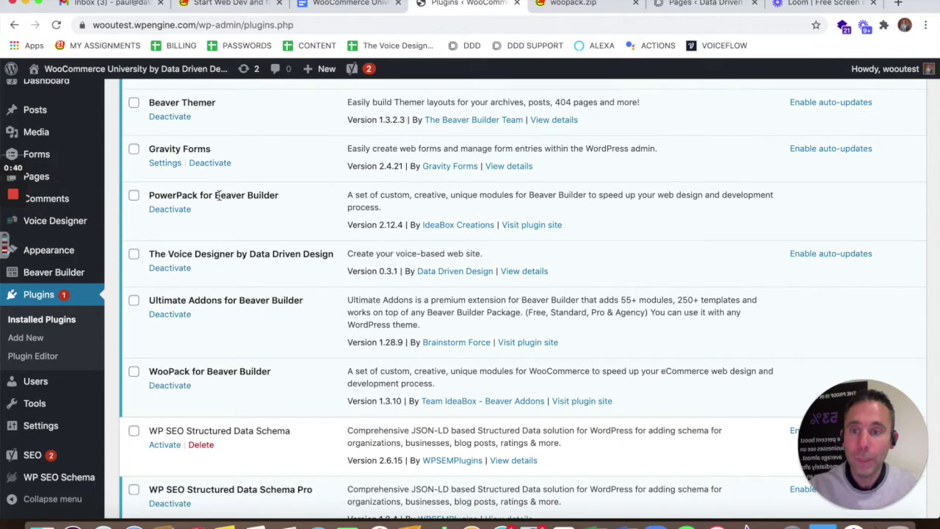
Step: Review the installed plugins, then search the plugin directory for "woocommerce"
{"action": "scroll", "coordinate": [223, 236], "scroll_direction": "down", "scroll_amount": 3}
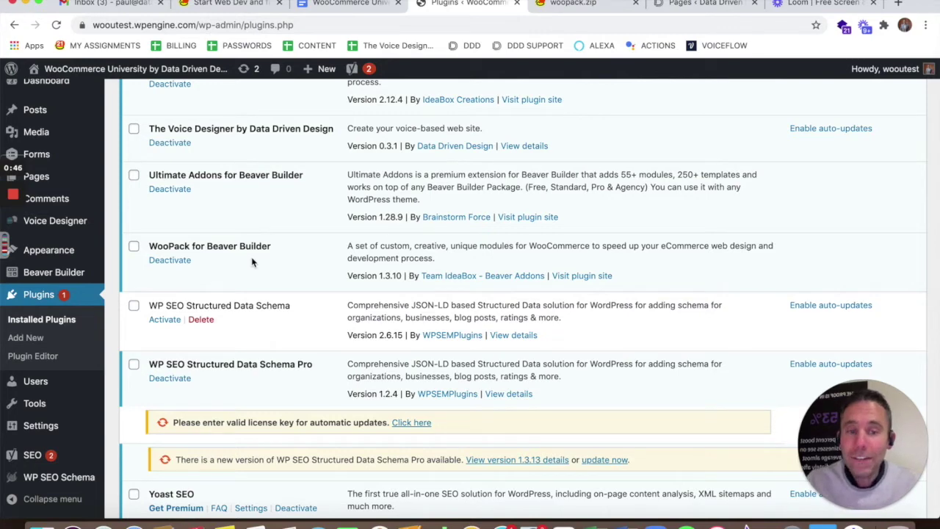
{"action": "scroll", "coordinate": [272, 261], "scroll_direction": "down", "scroll_amount": 3}
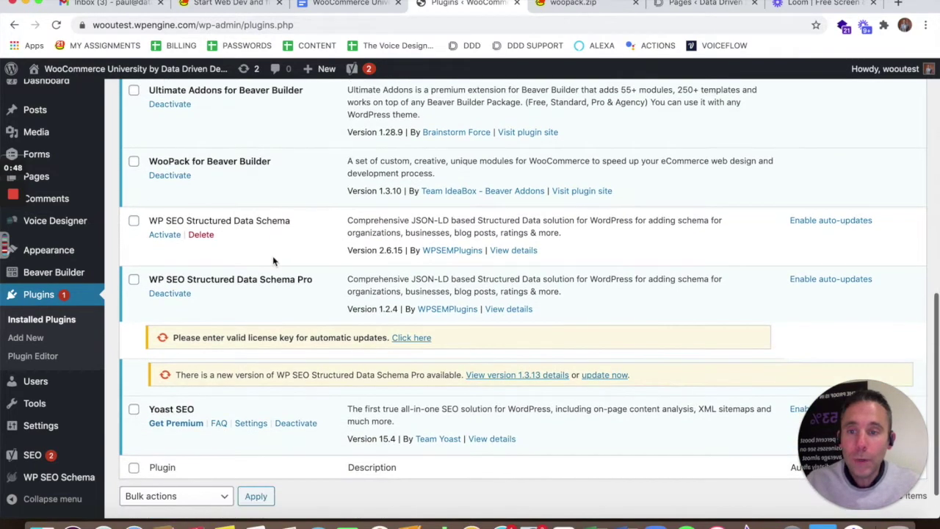
{"action": "scroll", "coordinate": [272, 261], "scroll_direction": "up", "scroll_amount": 12}
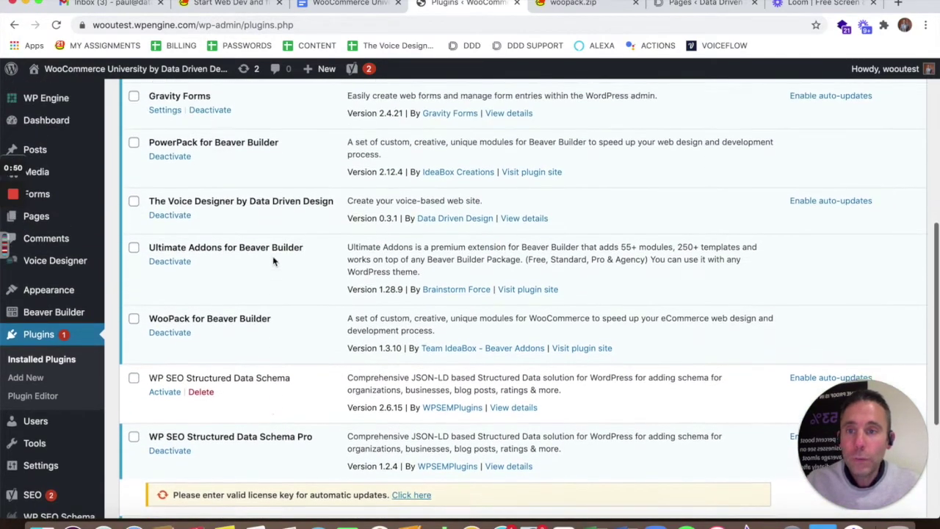
{"action": "scroll", "coordinate": [273, 256], "scroll_direction": "up", "scroll_amount": 6}
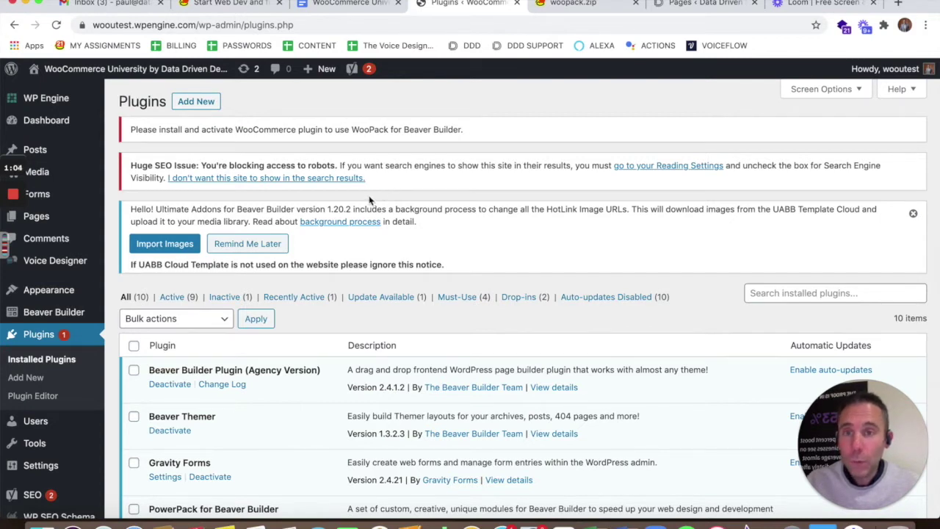
{"action": "left_click", "coordinate": [195, 102]}
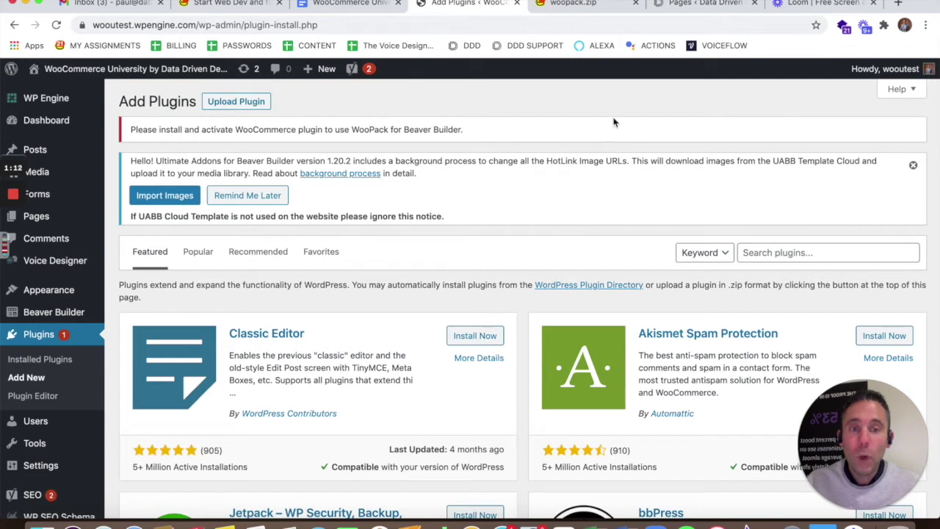
{"action": "left_click", "coordinate": [761, 254]}
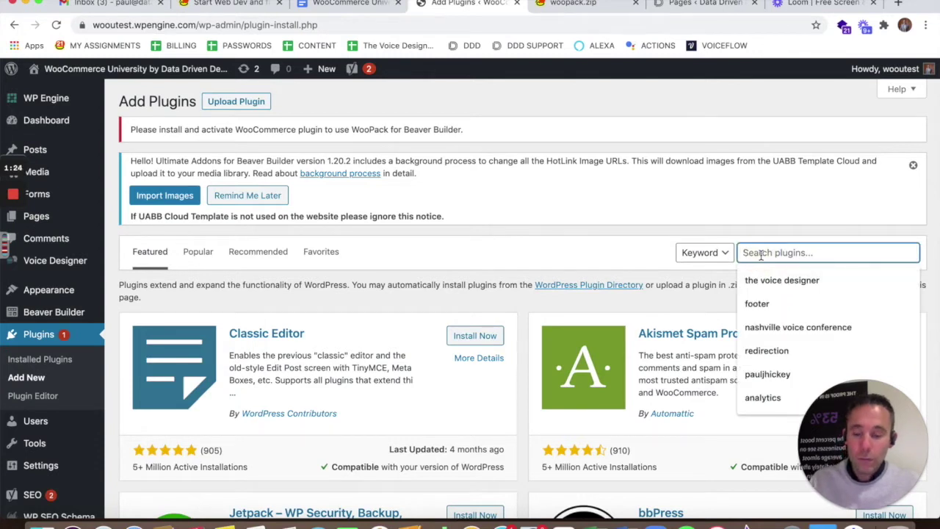
{"action": "type", "text": "woocommerce"}
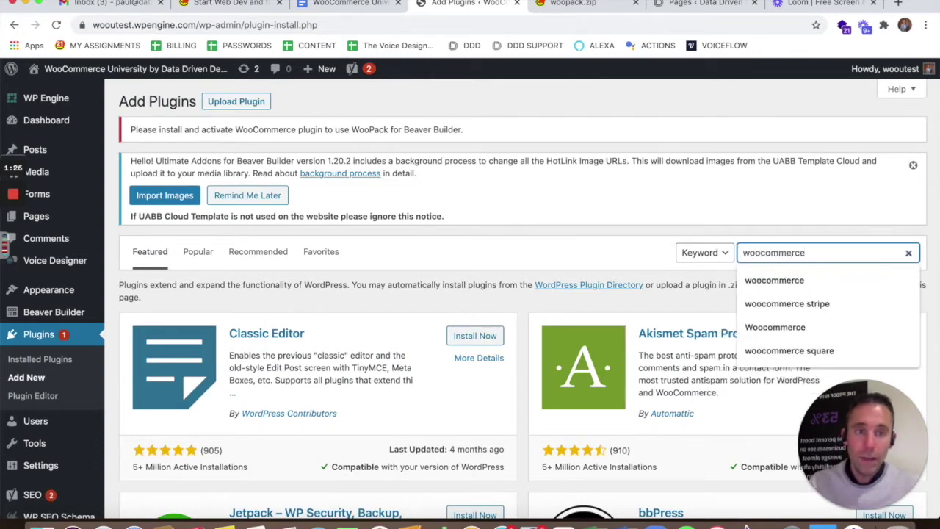
{"action": "key", "text": "Return"}
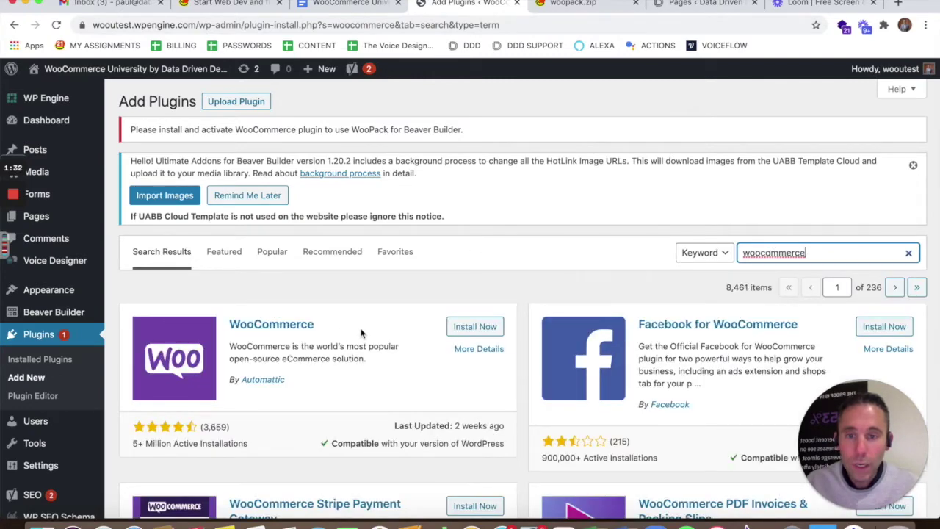
Step: Install the WooCommerce plugin by Automattic from the search results and activate it
{"action": "scroll", "coordinate": [361, 333], "scroll_direction": "down", "scroll_amount": 3}
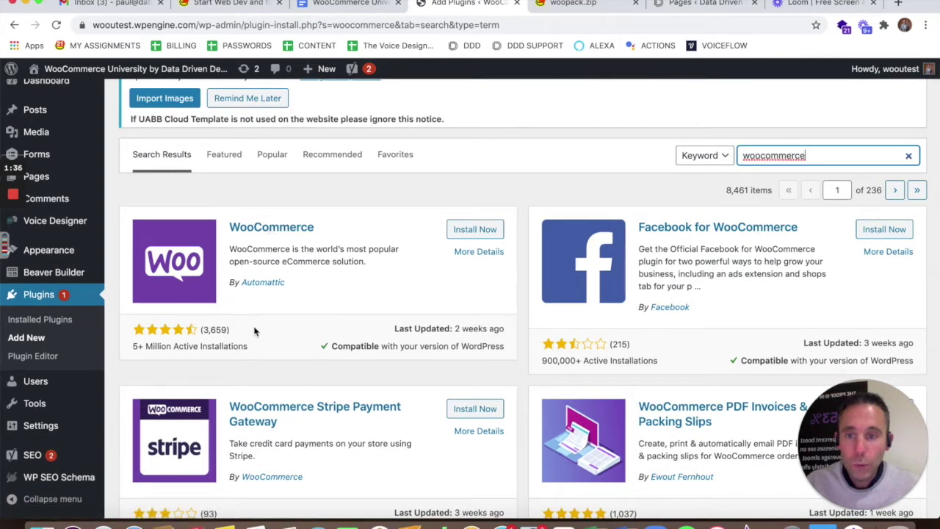
{"action": "left_click_drag", "start_coordinate": [132, 347], "coordinate": [243, 355]}
{"action": "left_click", "coordinate": [277, 357]}
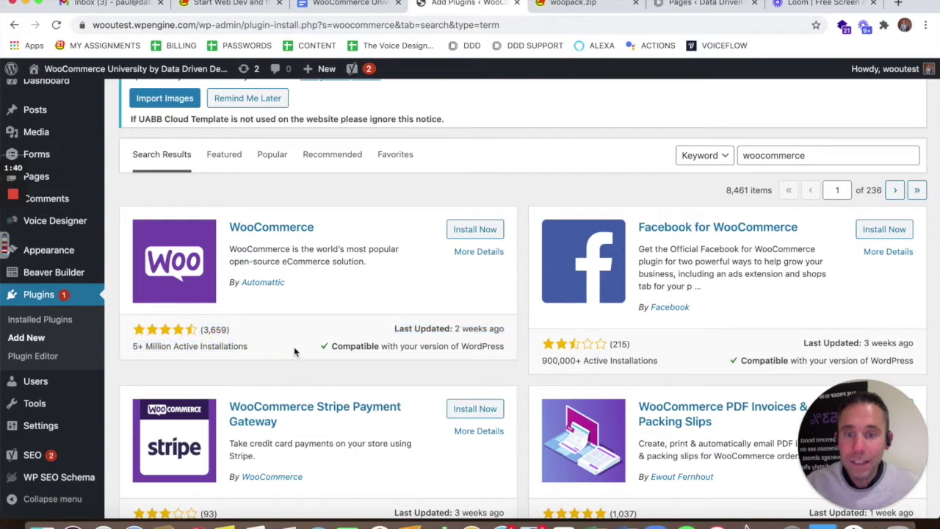
{"action": "left_click", "coordinate": [468, 231]}
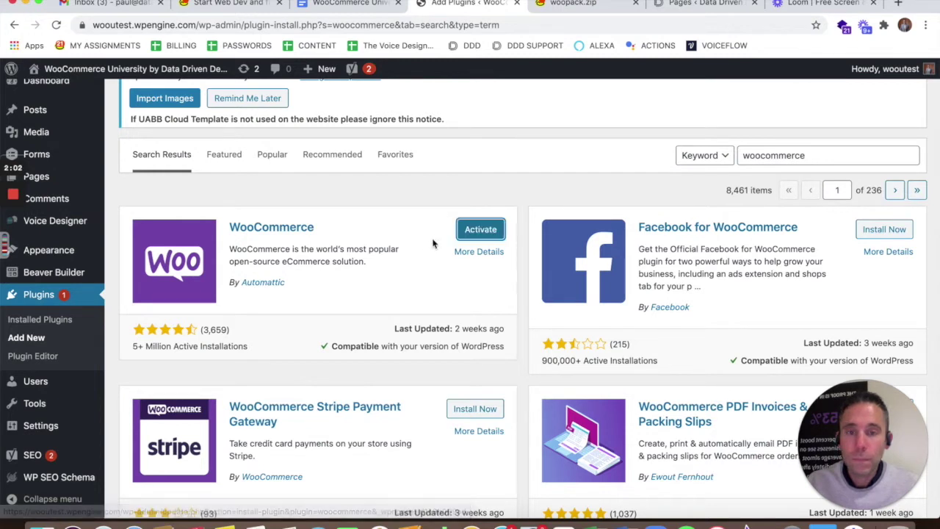
{"action": "left_click", "coordinate": [491, 234]}
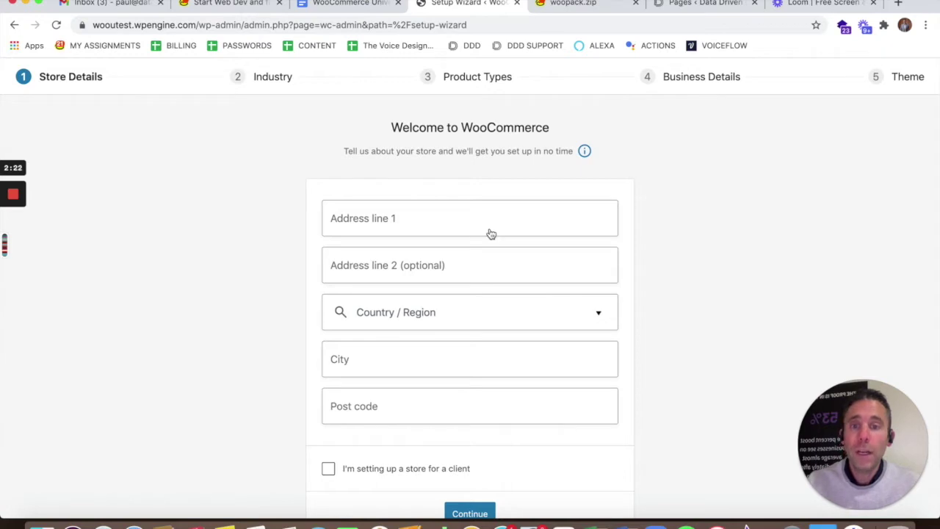
Step: Fill in the store's first address line with the saved street address, leaving the optional second line empty
{"action": "left_click", "coordinate": [471, 217]}
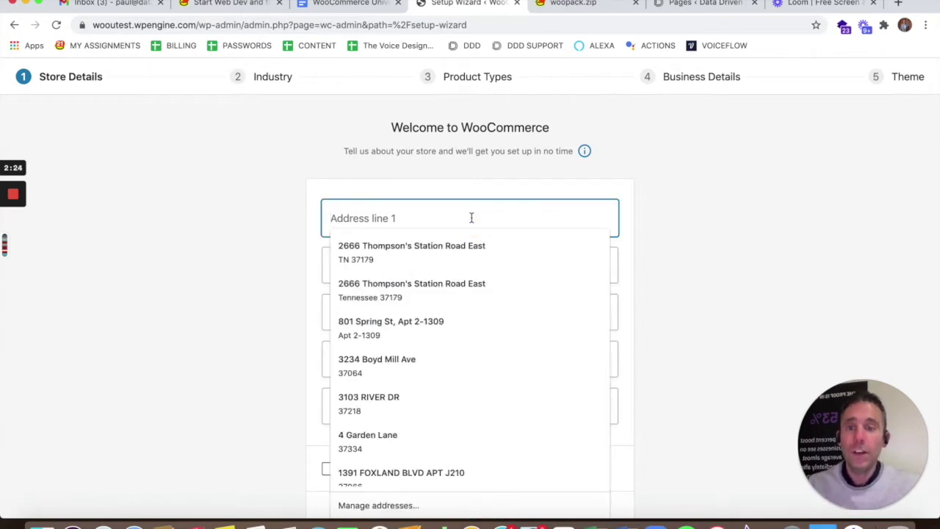
{"action": "left_click", "coordinate": [458, 245]}
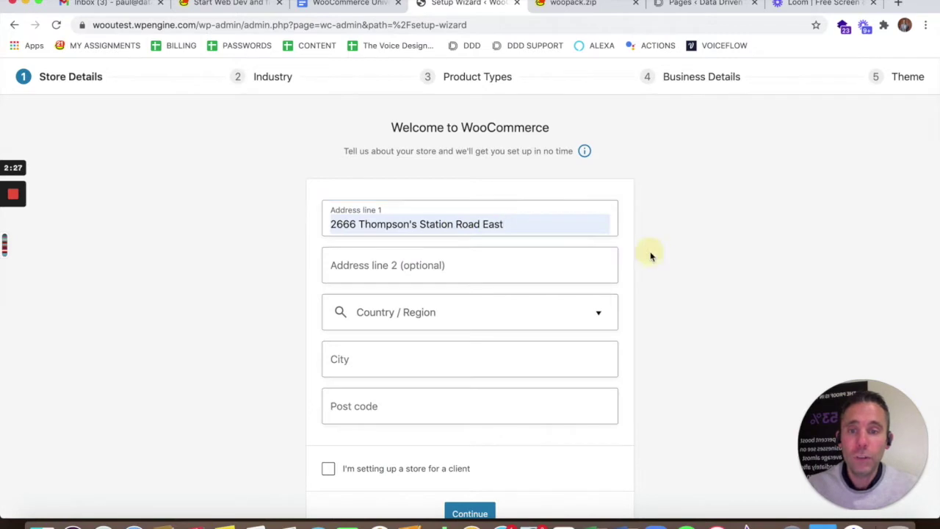
{"action": "left_click", "coordinate": [444, 265]}
{"action": "left_click", "coordinate": [688, 269]}
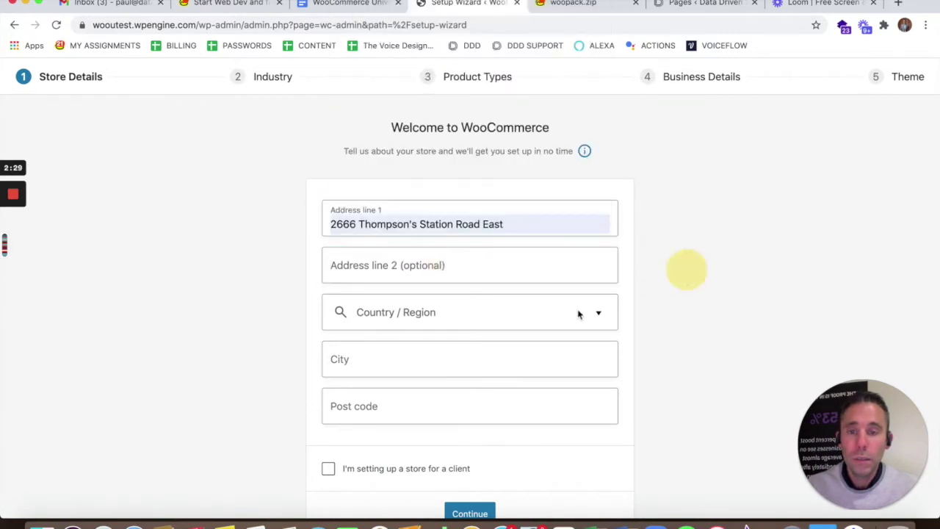
Step: Set the store's country and region to United States (US) — Tennessee
{"action": "left_click", "coordinate": [489, 321]}
{"action": "type", "text": "Uni"}
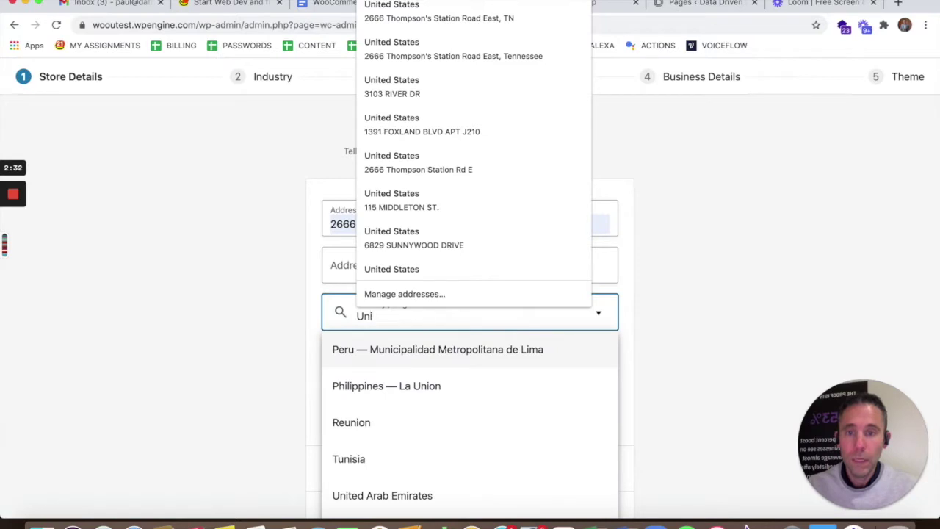
{"action": "type", "text": "ted"}
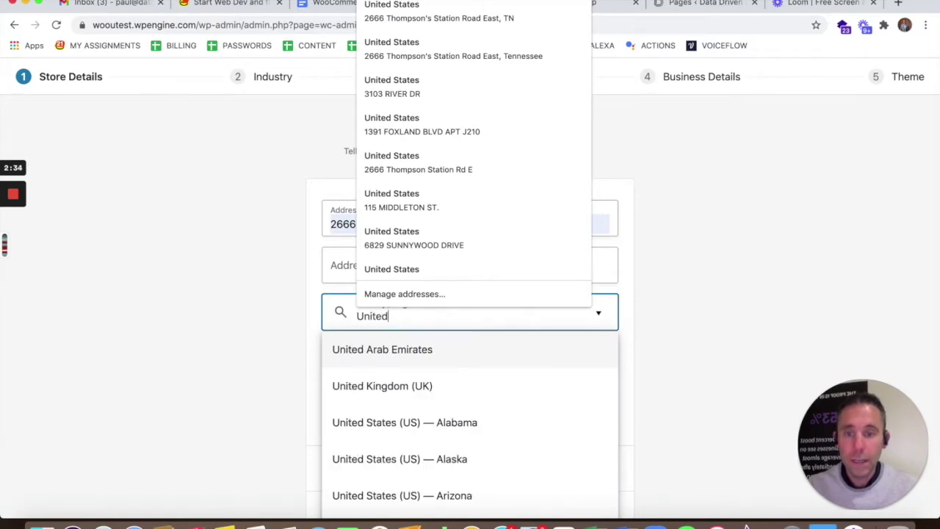
{"action": "scroll", "coordinate": [525, 420], "scroll_direction": "down", "scroll_amount": 10}
{"action": "scroll", "coordinate": [525, 420], "scroll_direction": "down", "scroll_amount": 10}
{"action": "scroll", "coordinate": [525, 420], "scroll_direction": "down", "scroll_amount": 10}
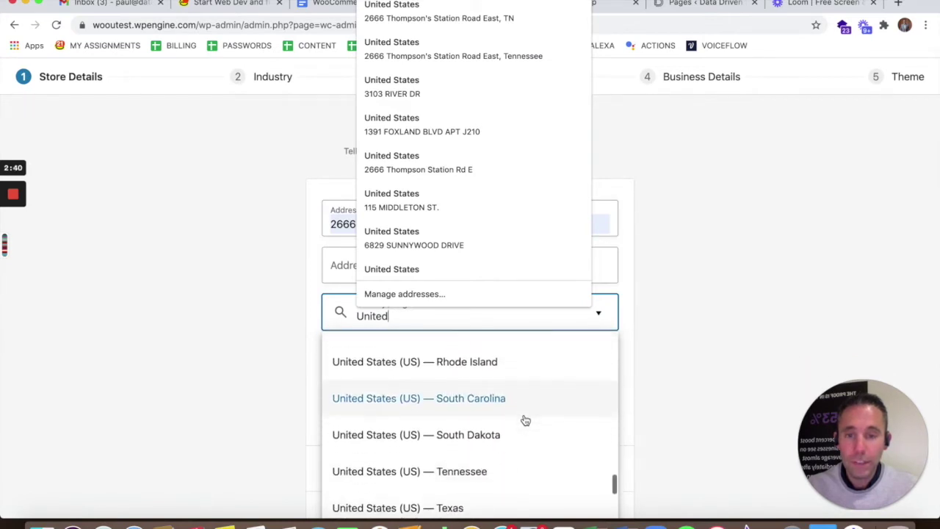
{"action": "scroll", "coordinate": [525, 420], "scroll_direction": "down", "scroll_amount": 1}
{"action": "left_click", "coordinate": [489, 438]}
Step: Fill in the store's city and post code from the matching saved address
{"action": "scroll", "coordinate": [696, 343], "scroll_direction": "down", "scroll_amount": 3}
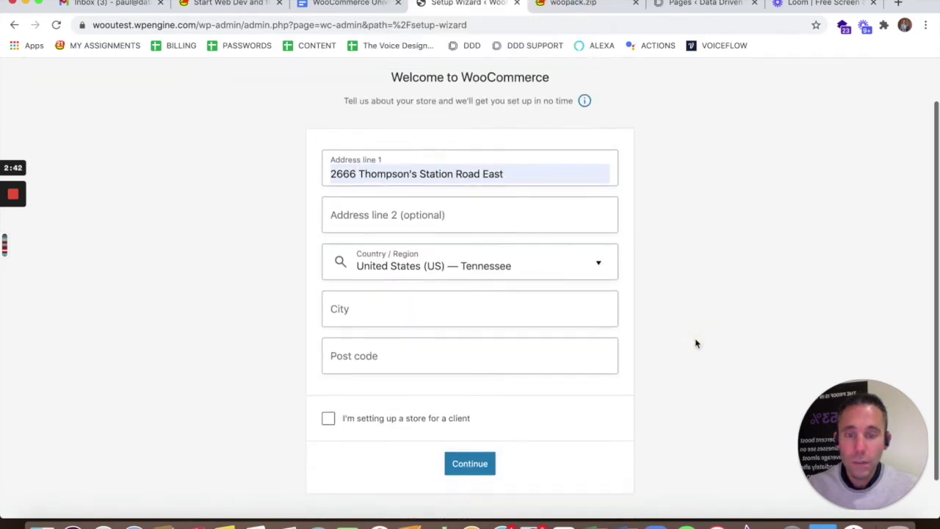
{"action": "left_click", "coordinate": [419, 304]}
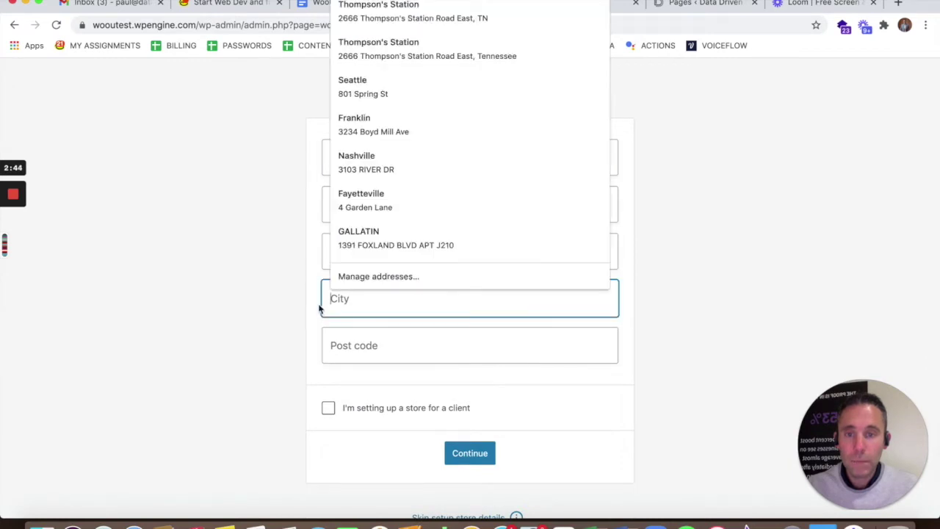
{"action": "type", "text": "Tho"}
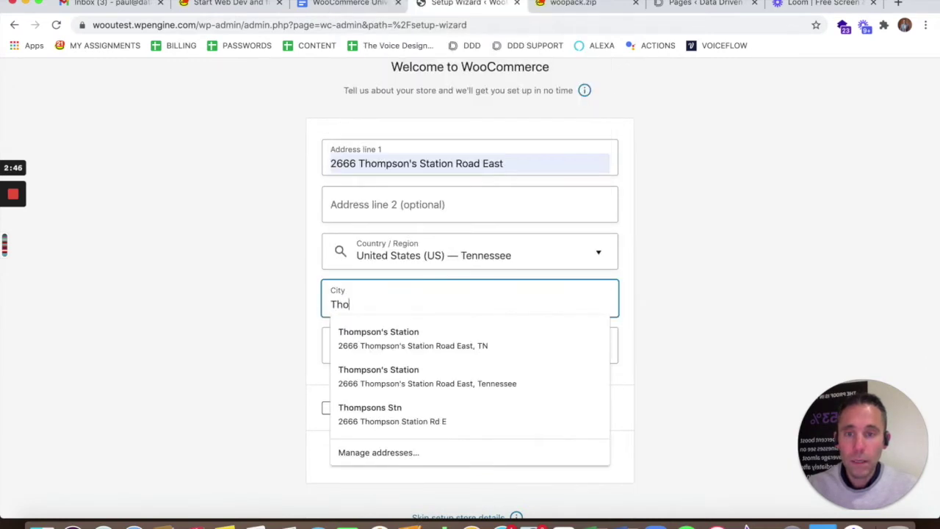
{"action": "left_click", "coordinate": [392, 335]}
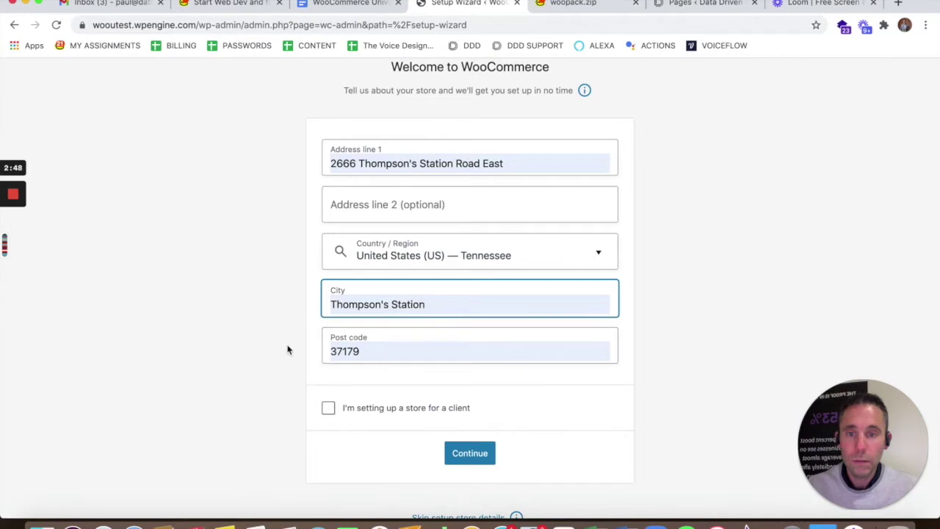
Step: Submit the store details without marking it as a client store, and continue without opting in to usage tracking
{"action": "scroll", "coordinate": [288, 350], "scroll_direction": "down", "scroll_amount": 1}
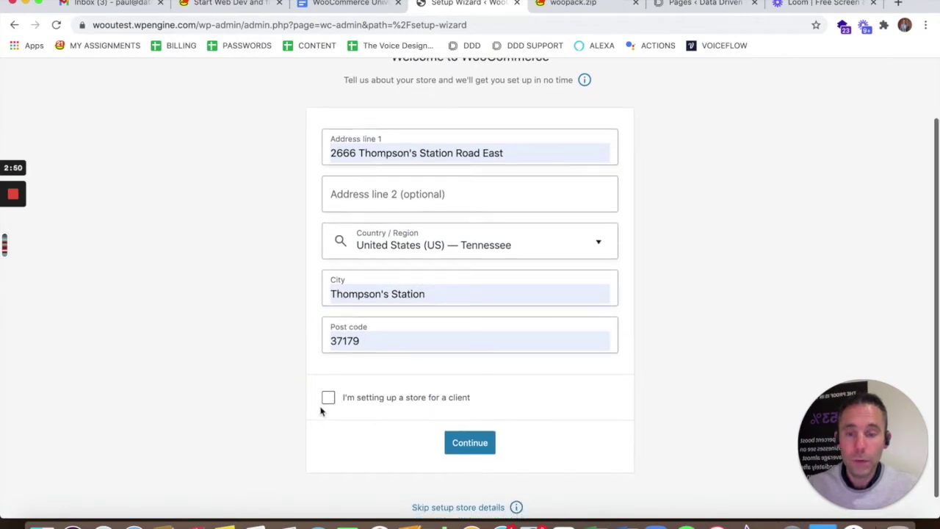
{"action": "scroll", "coordinate": [290, 393], "scroll_direction": "down", "scroll_amount": 1}
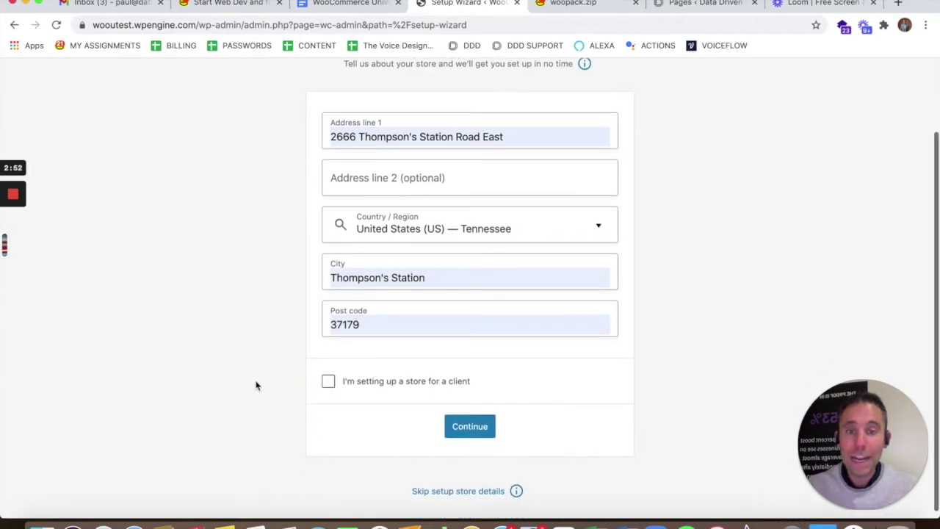
{"action": "scroll", "coordinate": [253, 373], "scroll_direction": "down", "scroll_amount": 1}
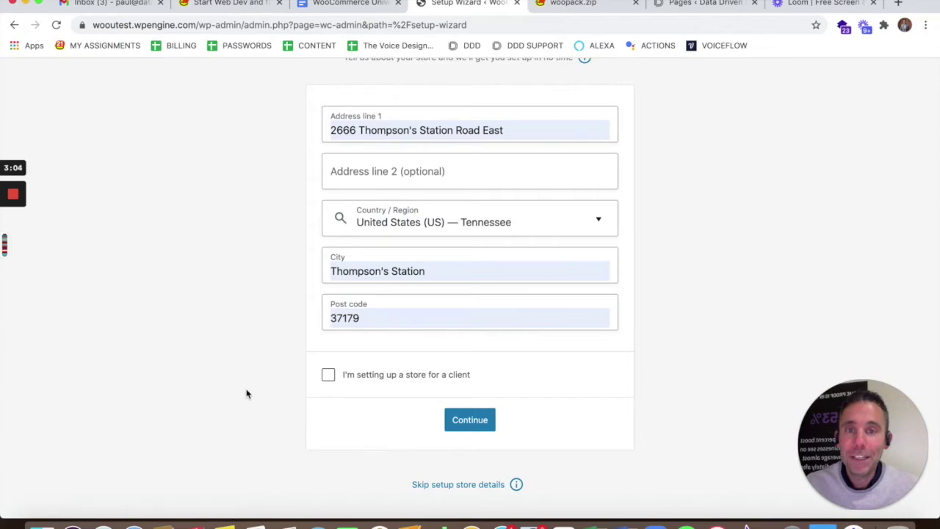
{"action": "scroll", "coordinate": [248, 393], "scroll_direction": "up", "scroll_amount": 3}
{"action": "scroll", "coordinate": [248, 393], "scroll_direction": "down", "scroll_amount": 3}
{"action": "left_click", "coordinate": [471, 420]}
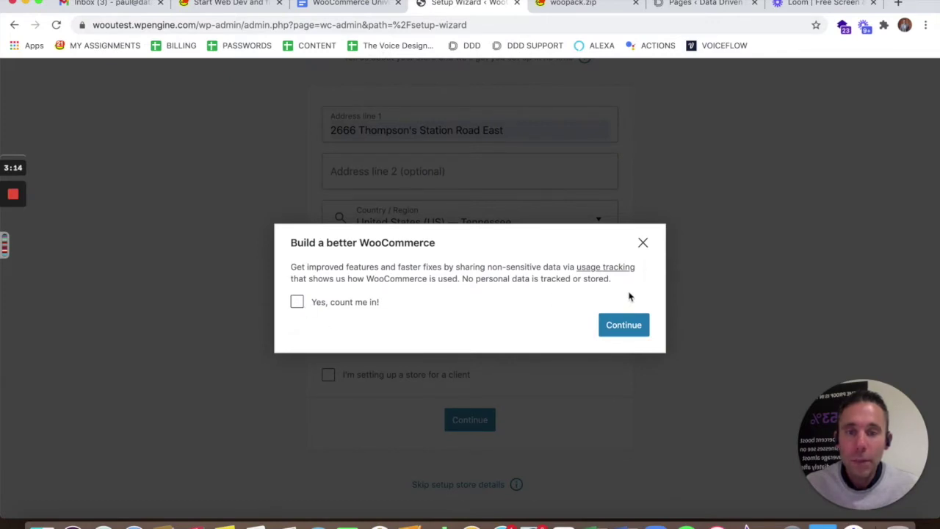
{"action": "left_click", "coordinate": [617, 330]}
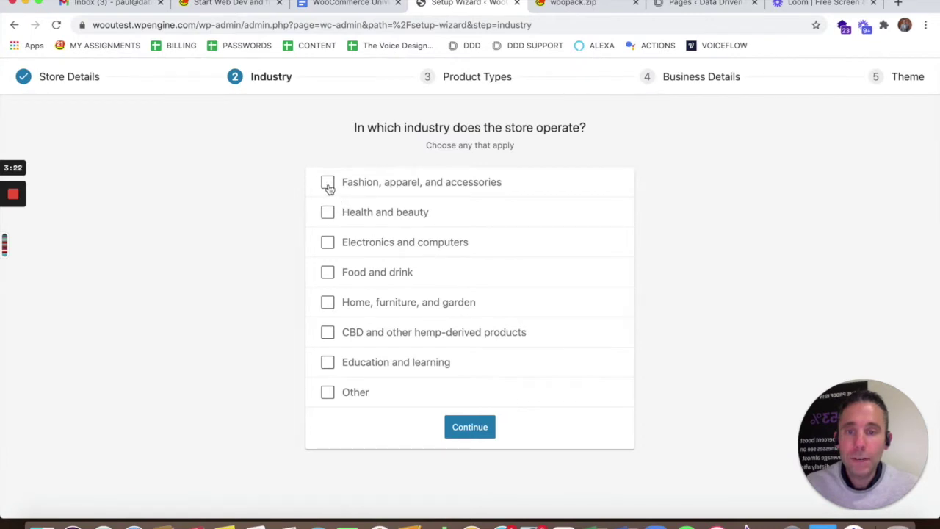
Step: Choose Other as the store's industry with the description "TBD" and continue to the product types
{"action": "left_click", "coordinate": [328, 397]}
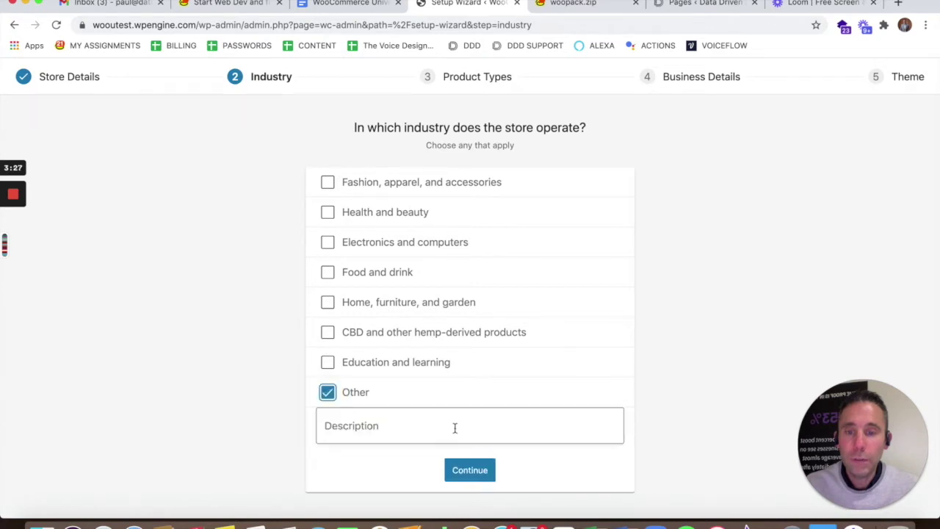
{"action": "left_click", "coordinate": [363, 432]}
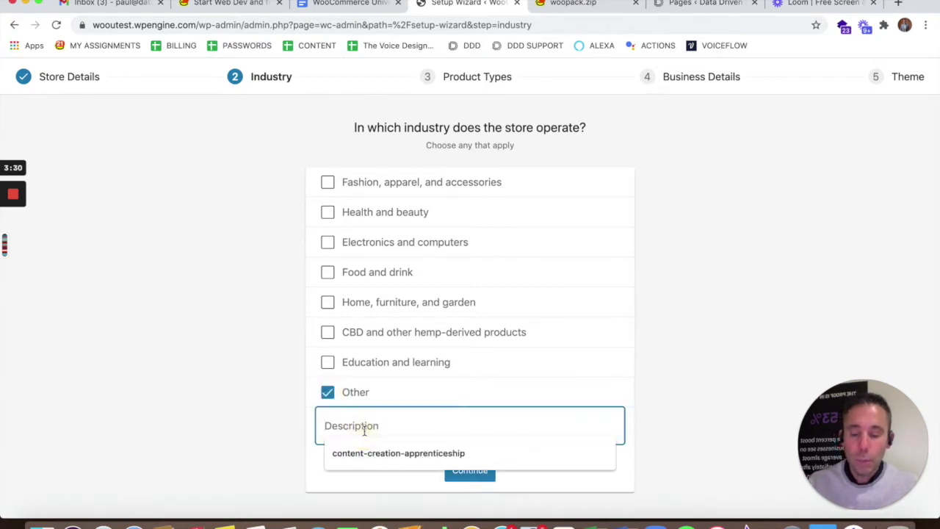
{"action": "type", "text": "TND"}
{"action": "key", "text": "BackSpace"}
{"action": "type", "text": "BD"}
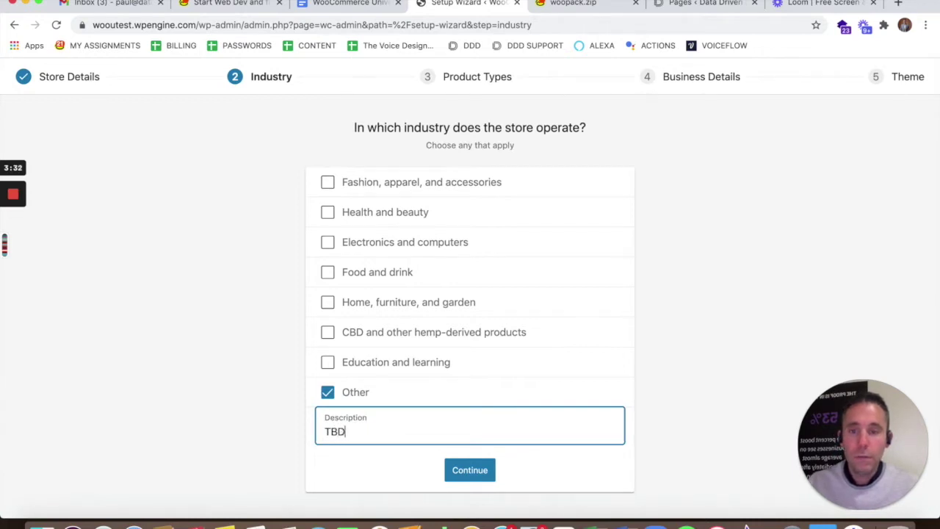
{"action": "left_click", "coordinate": [747, 347]}
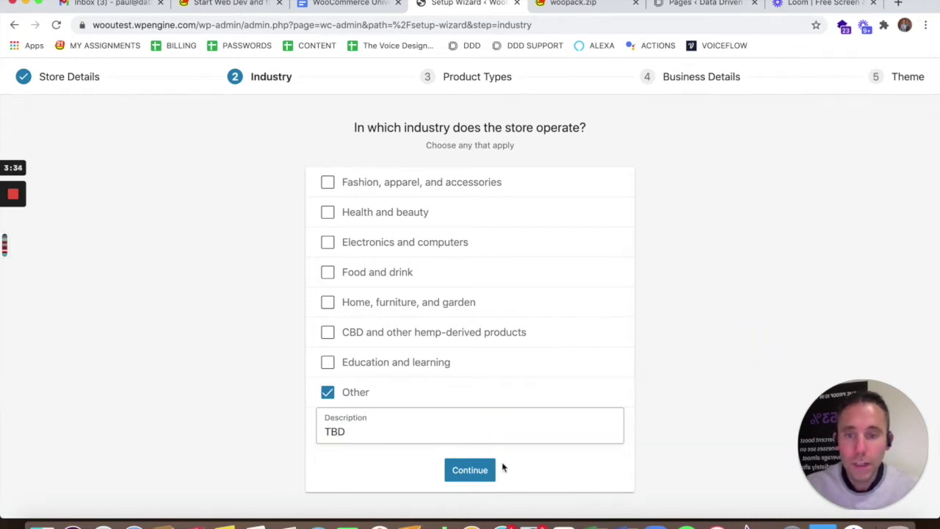
{"action": "left_click", "coordinate": [472, 470]}
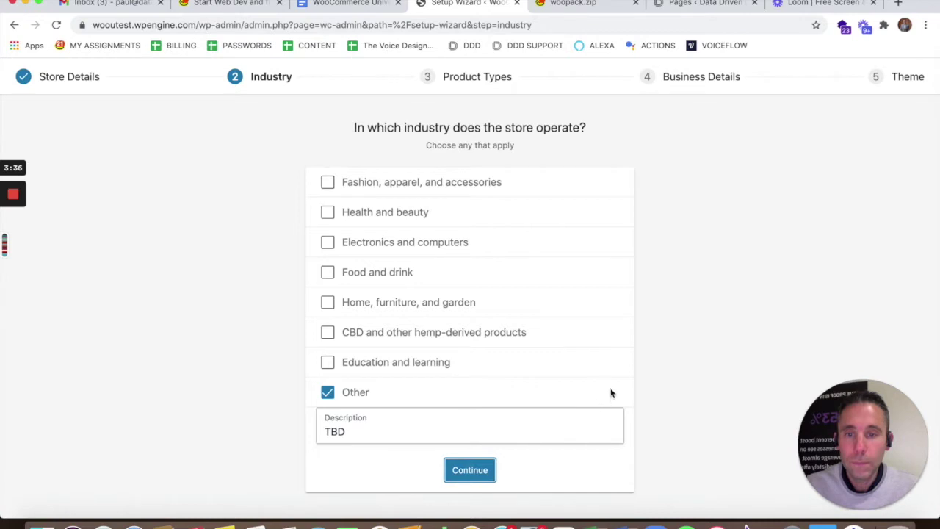
Step: Add Downloads to the store's product types alongside Physical products
{"action": "scroll", "coordinate": [712, 343], "scroll_direction": "down", "scroll_amount": 2}
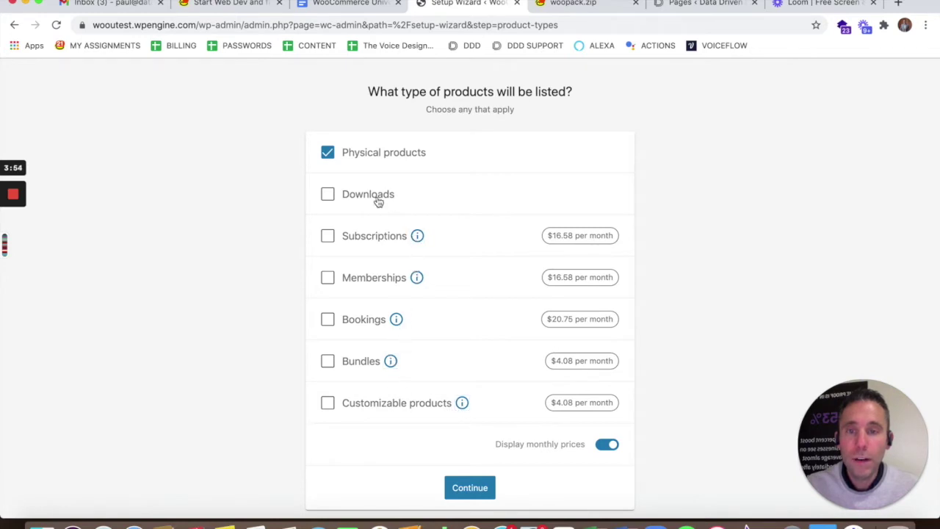
{"action": "left_click", "coordinate": [329, 195]}
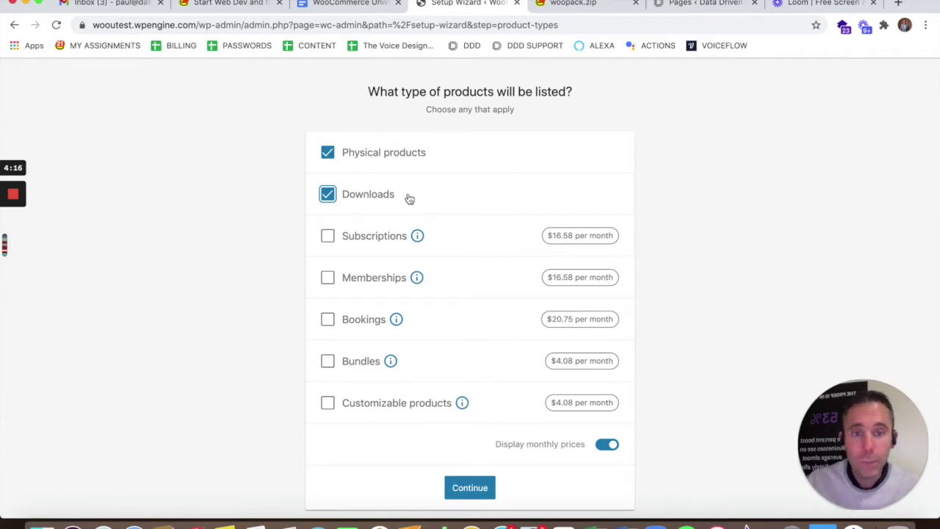
{"action": "scroll", "coordinate": [409, 200], "scroll_direction": "down", "scroll_amount": 1}
{"action": "scroll", "coordinate": [412, 202], "scroll_direction": "down", "scroll_amount": 1}
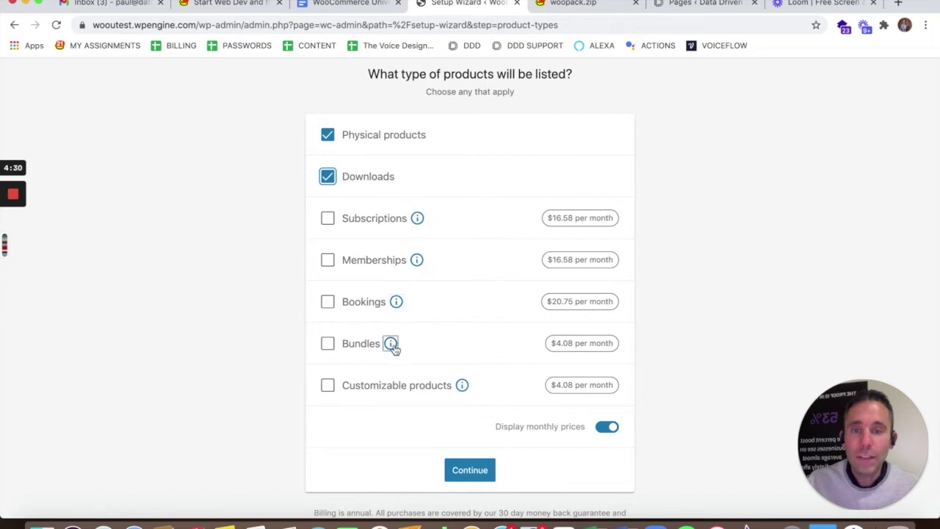
Step: Submit the product types and fill in the business details with "I don't have any products yet." and No for currently selling elsewhere
{"action": "scroll", "coordinate": [505, 413], "scroll_direction": "up", "scroll_amount": 1}
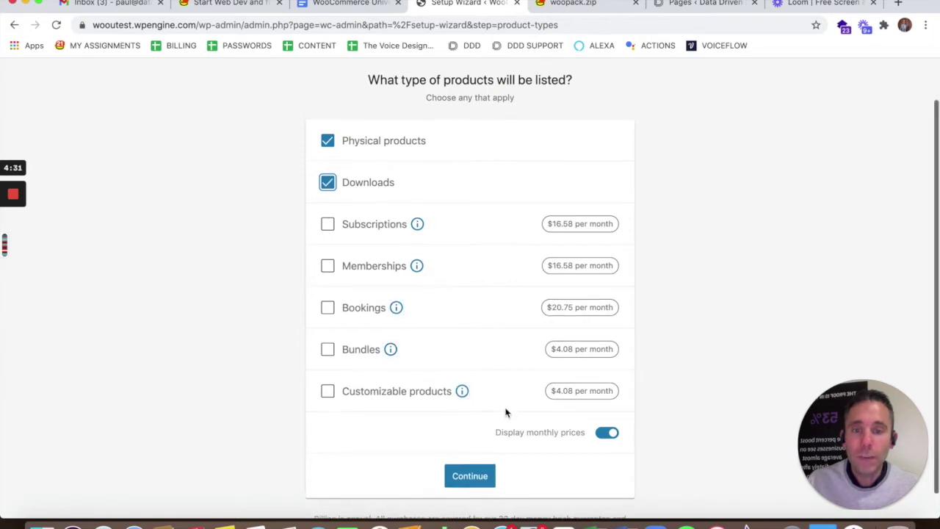
{"action": "left_click", "coordinate": [476, 483]}
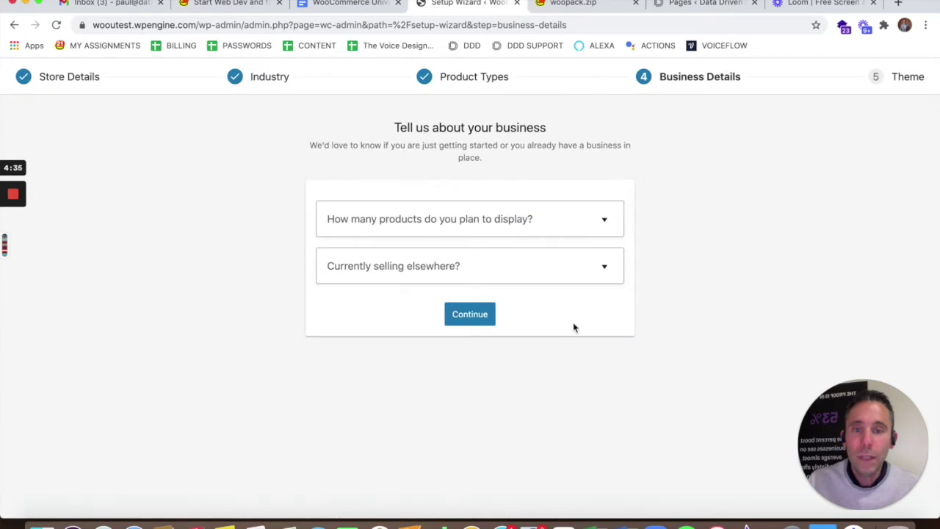
{"action": "left_click", "coordinate": [604, 222]}
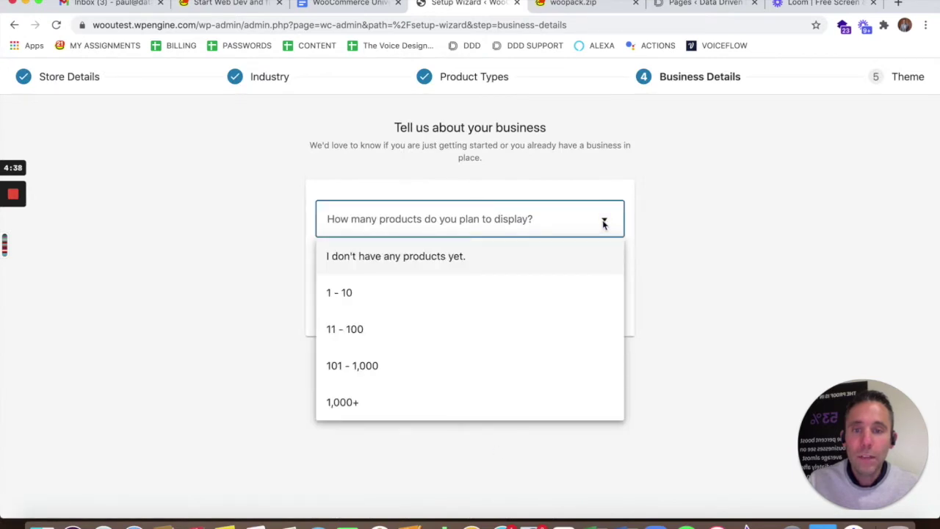
{"action": "left_click", "coordinate": [454, 257]}
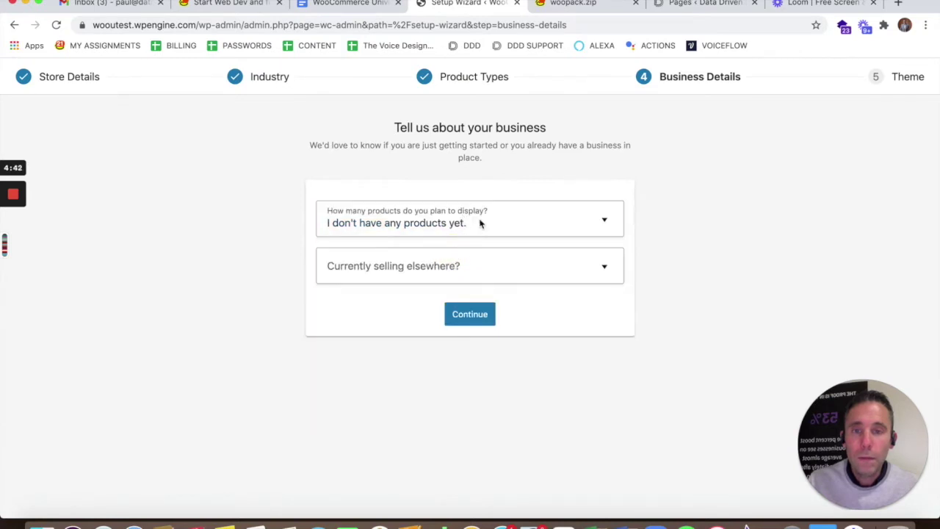
{"action": "left_click", "coordinate": [600, 225]}
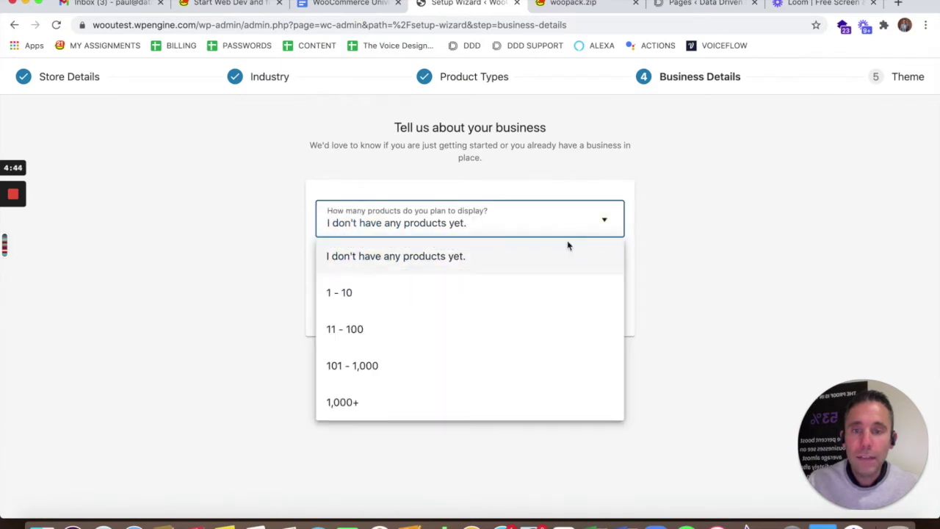
{"action": "left_click", "coordinate": [451, 254]}
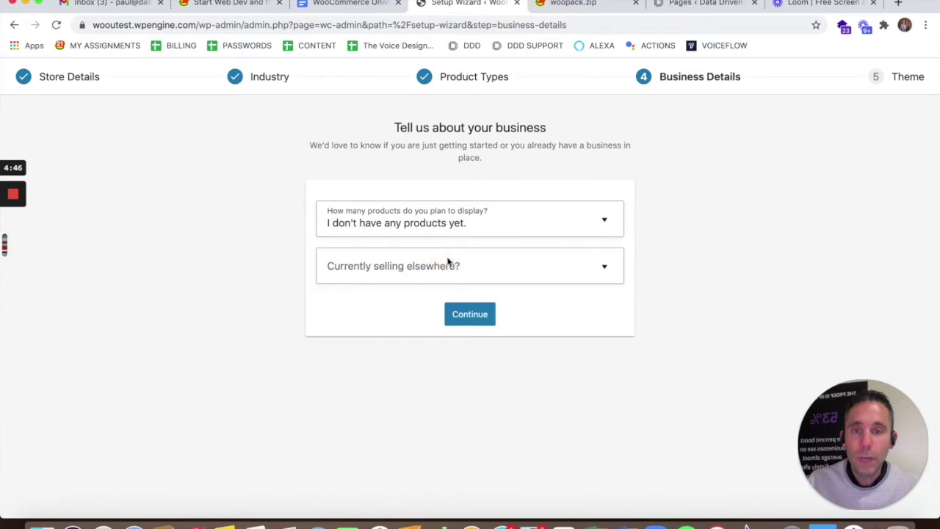
{"action": "left_click", "coordinate": [492, 273]}
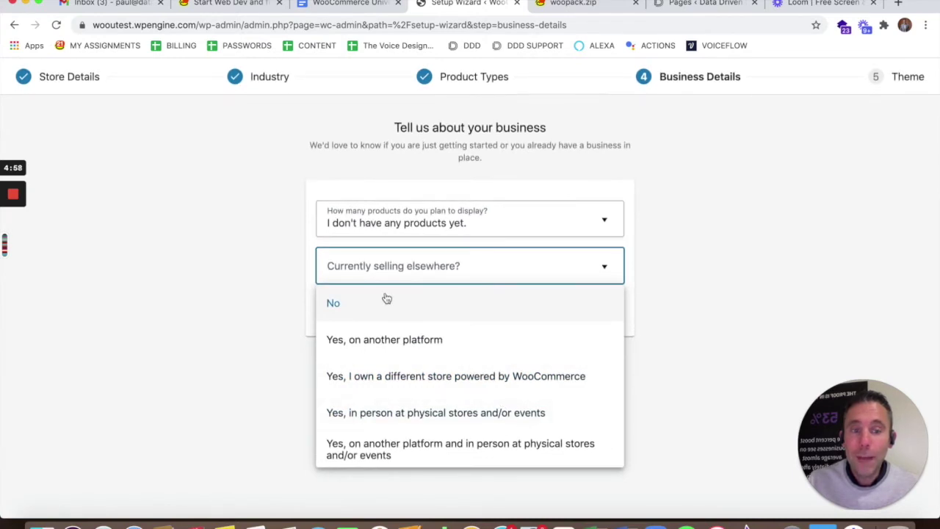
{"action": "left_click", "coordinate": [387, 298]}
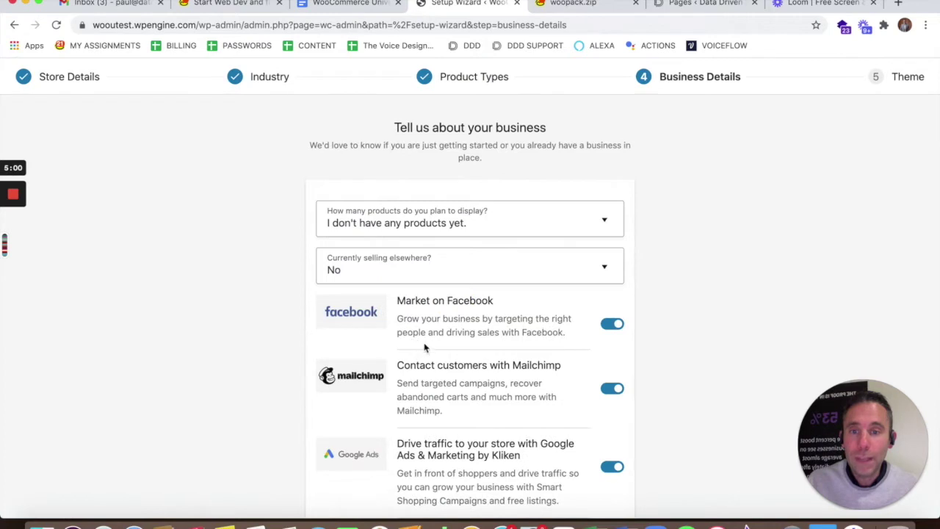
Step: Turn off the Facebook, Mailchimp and Google Ads extensions and continue to the theme selection
{"action": "scroll", "coordinate": [407, 296], "scroll_direction": "down", "scroll_amount": 3}
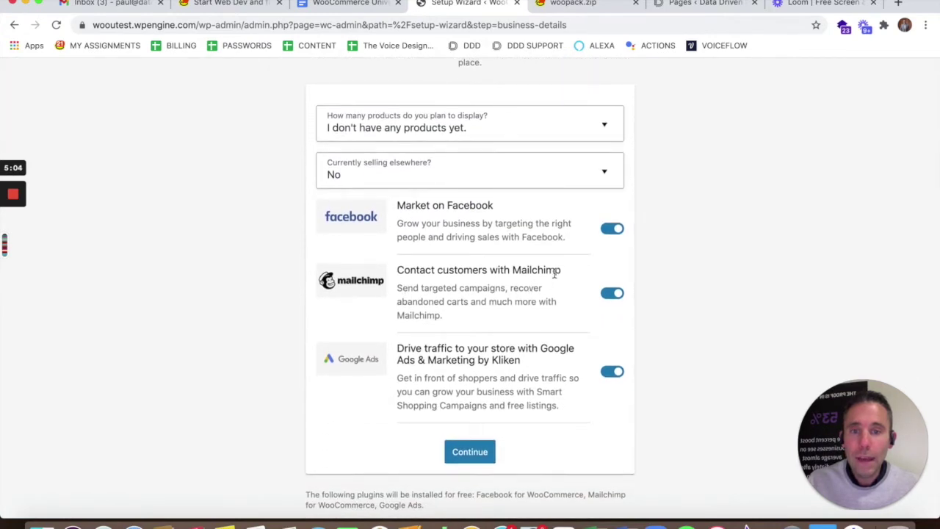
{"action": "left_click", "coordinate": [617, 230]}
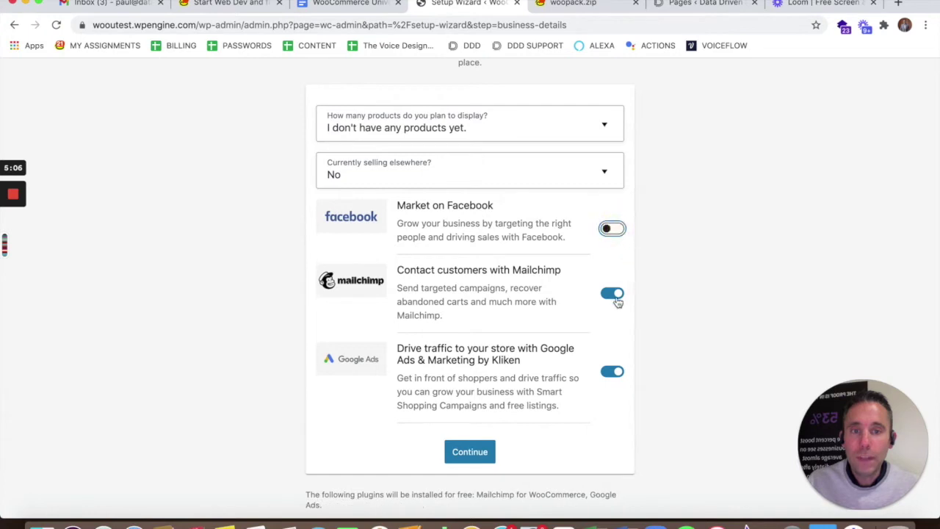
{"action": "left_click", "coordinate": [614, 295]}
{"action": "left_click", "coordinate": [615, 382]}
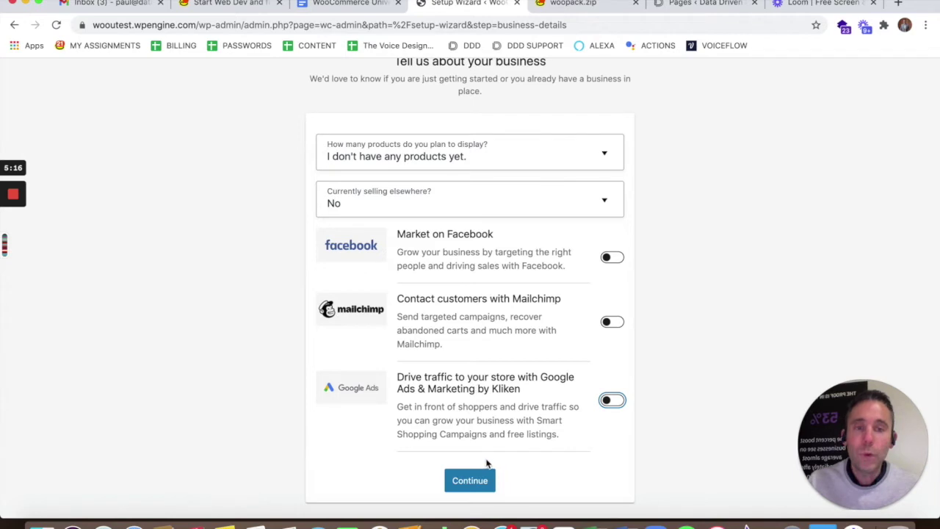
{"action": "scroll", "coordinate": [486, 463], "scroll_direction": "up", "scroll_amount": 2}
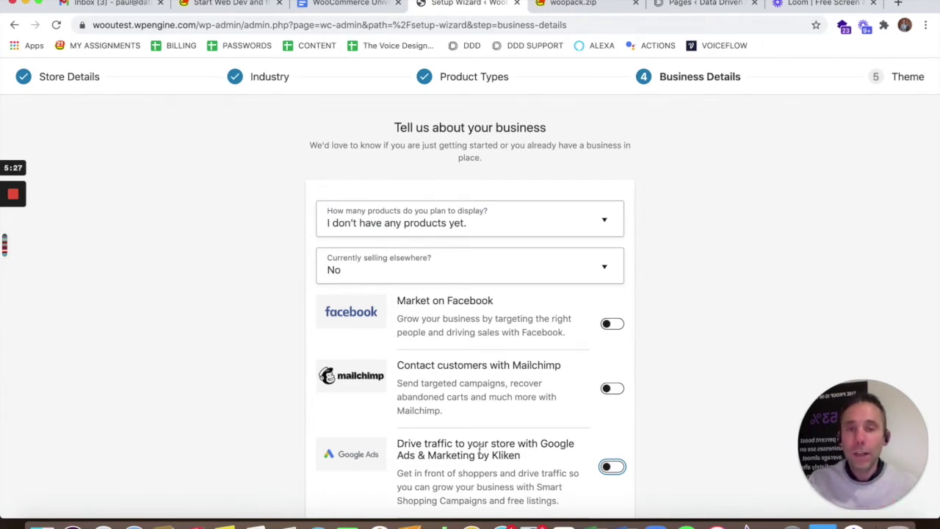
{"action": "scroll", "coordinate": [678, 351], "scroll_direction": "down", "scroll_amount": 2}
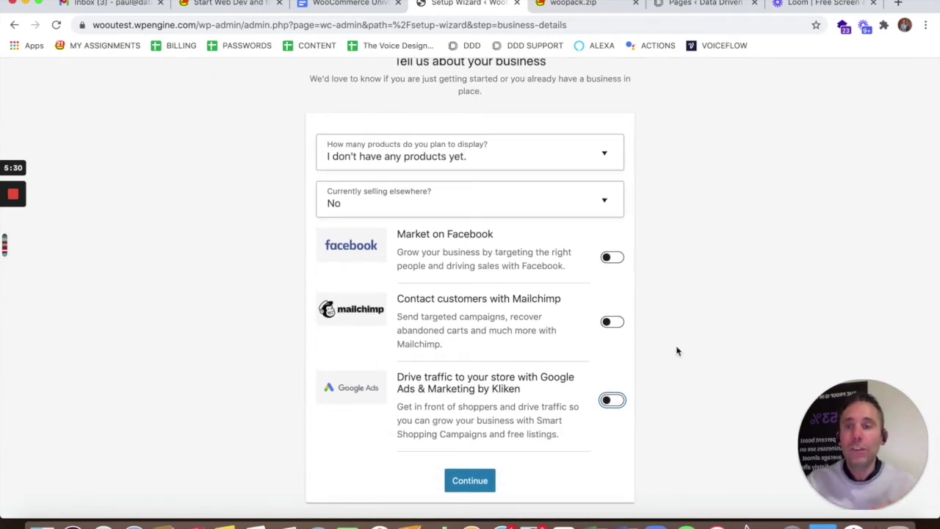
{"action": "left_click", "coordinate": [478, 488]}
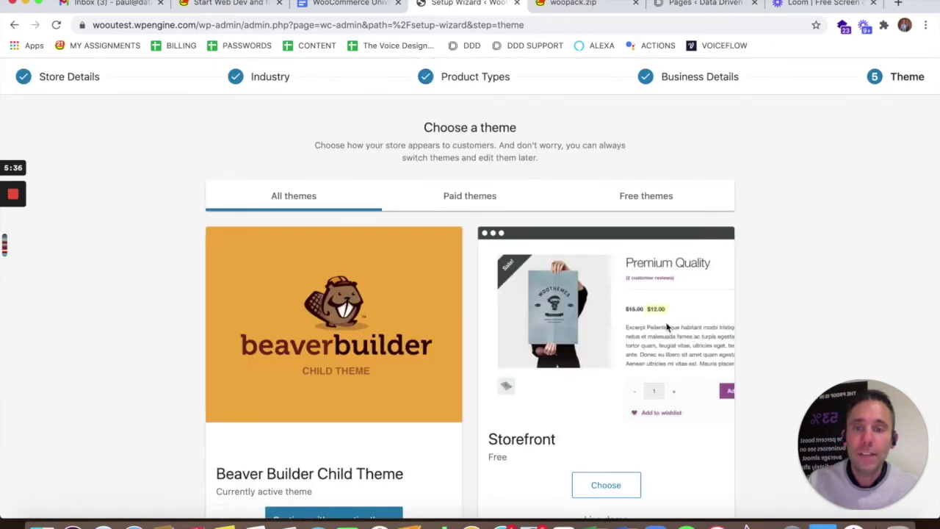
Step: Look over the full list of store themes, comparing the active theme with Storefront, Agency and Rhodes
{"action": "scroll", "coordinate": [665, 327], "scroll_direction": "down", "scroll_amount": 3}
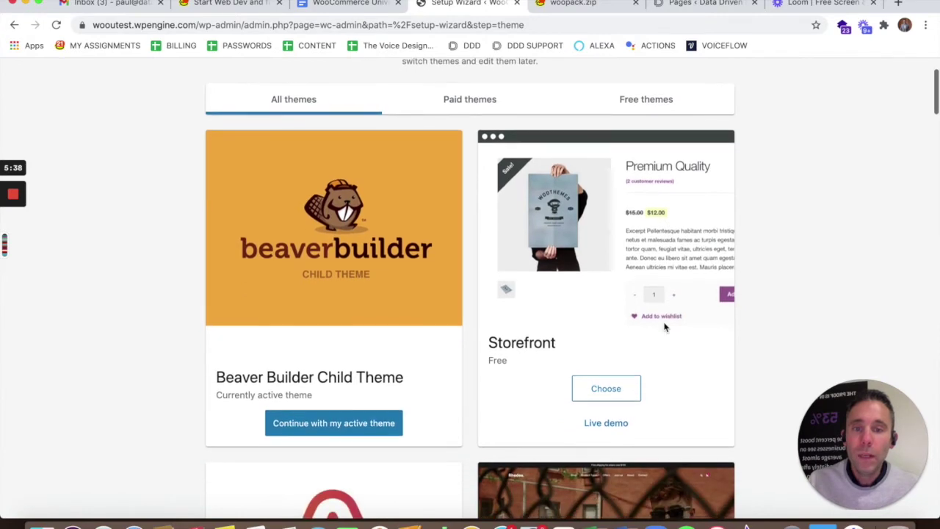
{"action": "scroll", "coordinate": [665, 327], "scroll_direction": "down", "scroll_amount": 3}
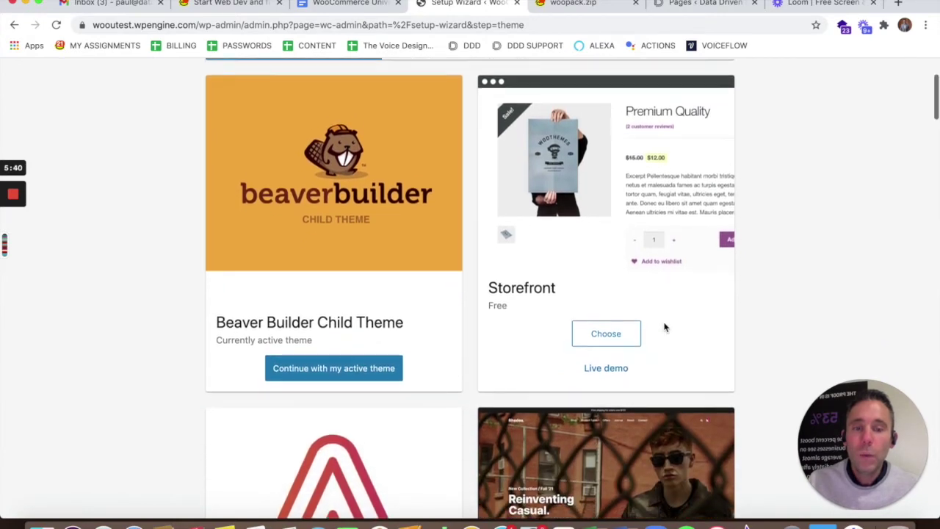
{"action": "scroll", "coordinate": [665, 327], "scroll_direction": "down", "scroll_amount": 2}
{"action": "scroll", "coordinate": [663, 325], "scroll_direction": "up", "scroll_amount": 6}
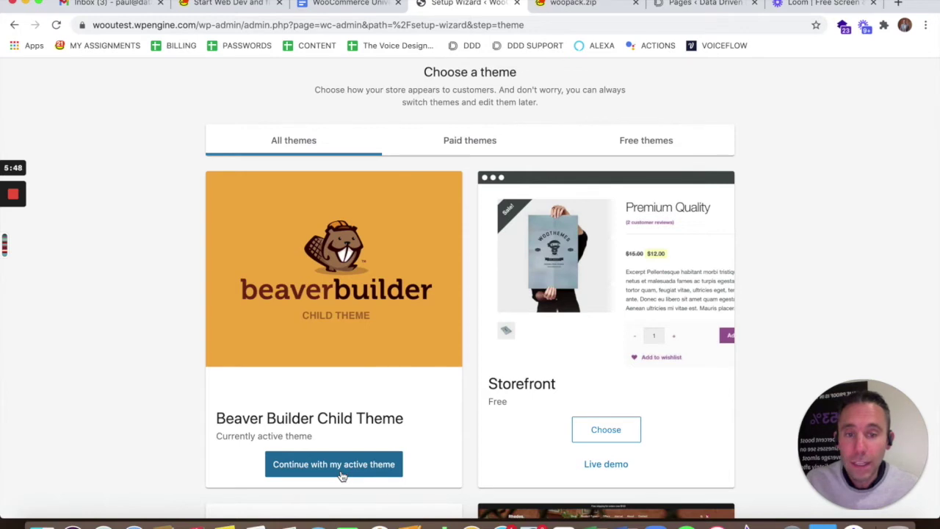
{"action": "scroll", "coordinate": [346, 453], "scroll_direction": "up", "scroll_amount": 2}
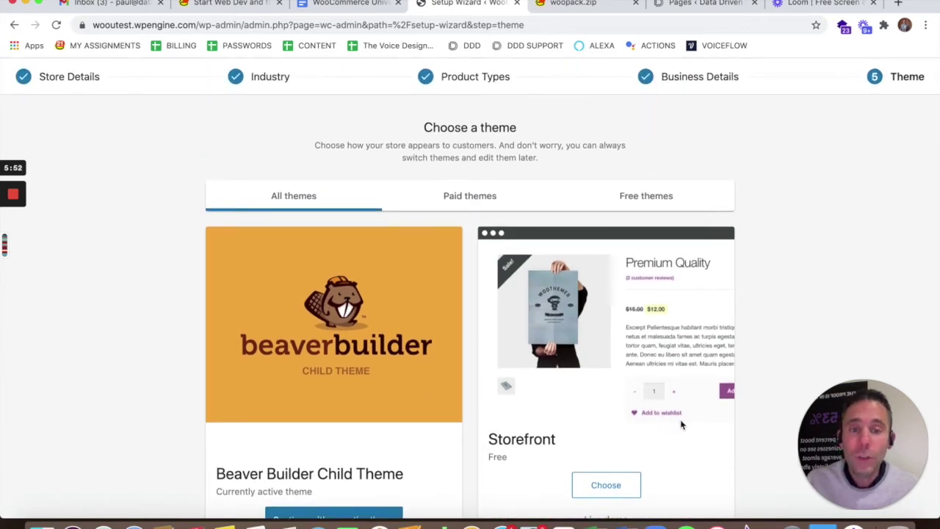
{"action": "scroll", "coordinate": [681, 425], "scroll_direction": "down", "scroll_amount": 2}
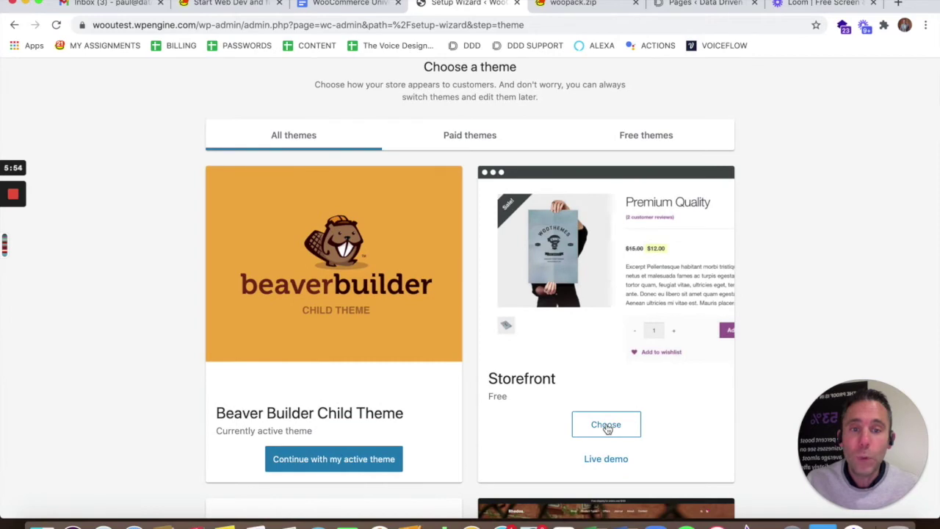
{"action": "scroll", "coordinate": [607, 428], "scroll_direction": "down", "scroll_amount": 10}
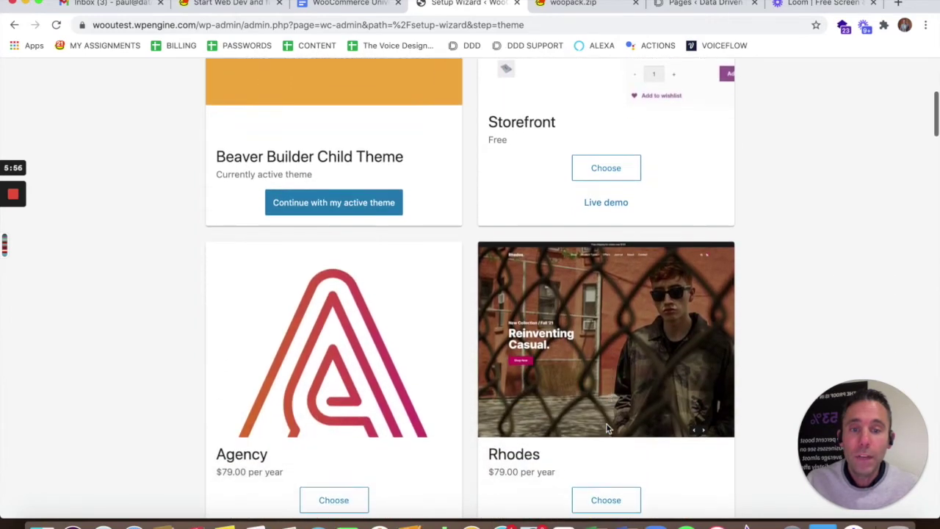
{"action": "scroll", "coordinate": [607, 428], "scroll_direction": "down", "scroll_amount": 5}
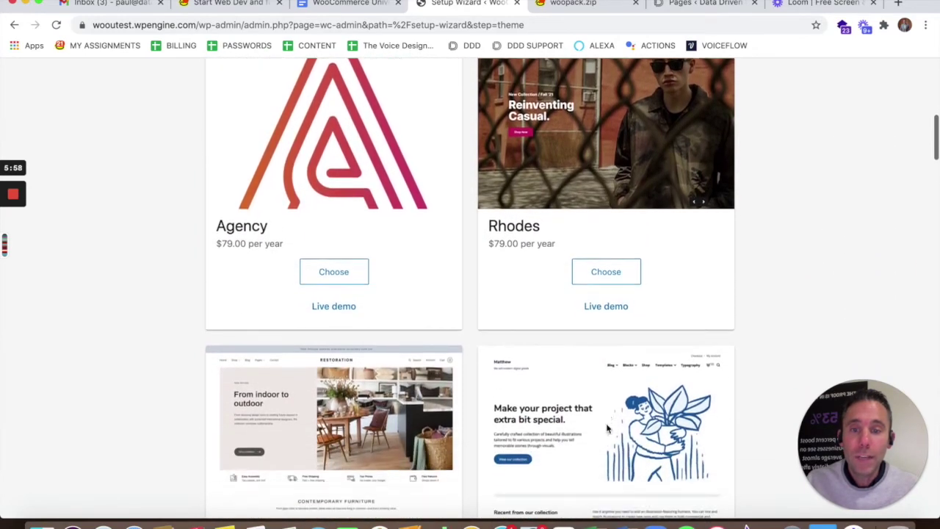
{"action": "scroll", "coordinate": [607, 428], "scroll_direction": "up", "scroll_amount": 5}
{"action": "scroll", "coordinate": [606, 428], "scroll_direction": "up", "scroll_amount": 10}
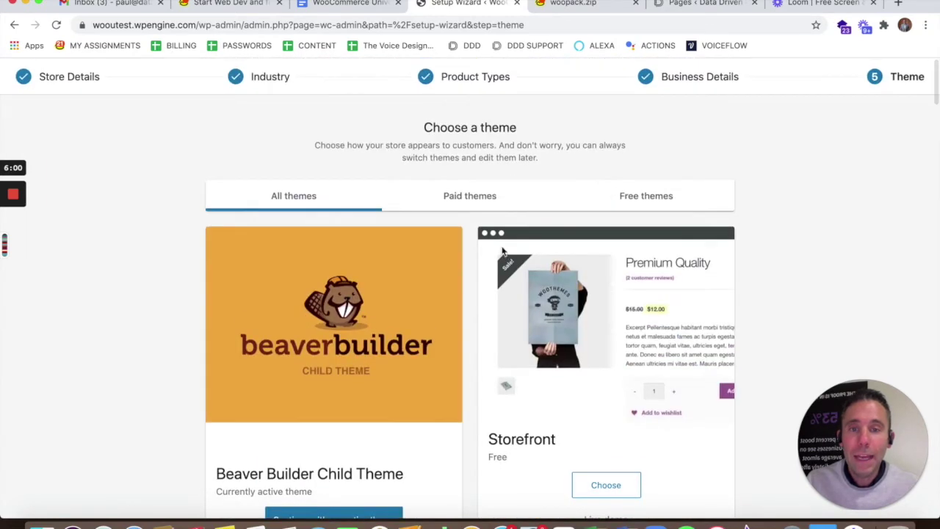
Step: Check the paid and free theme listings, and continue with the active Beaver Builder Child Theme
{"action": "left_click", "coordinate": [489, 206]}
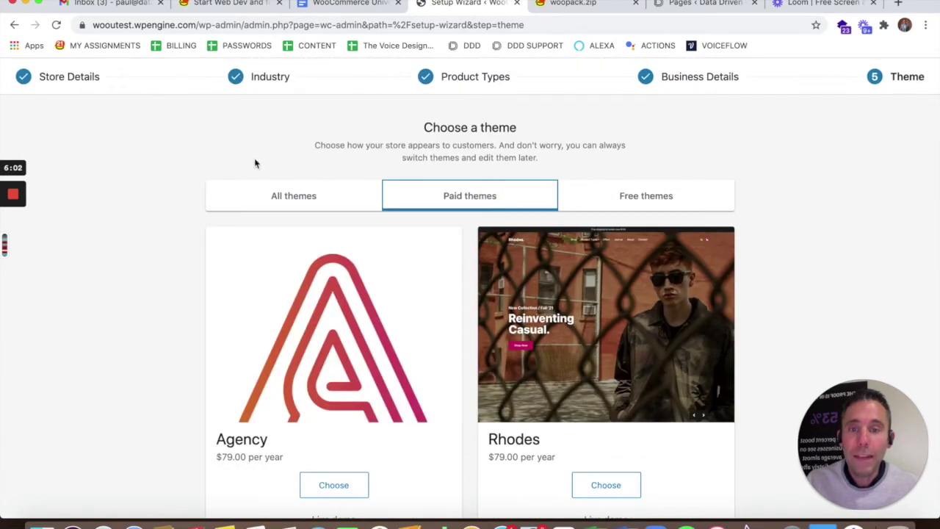
{"action": "left_click", "coordinate": [655, 196]}
{"action": "scroll", "coordinate": [645, 214], "scroll_direction": "down", "scroll_amount": 5}
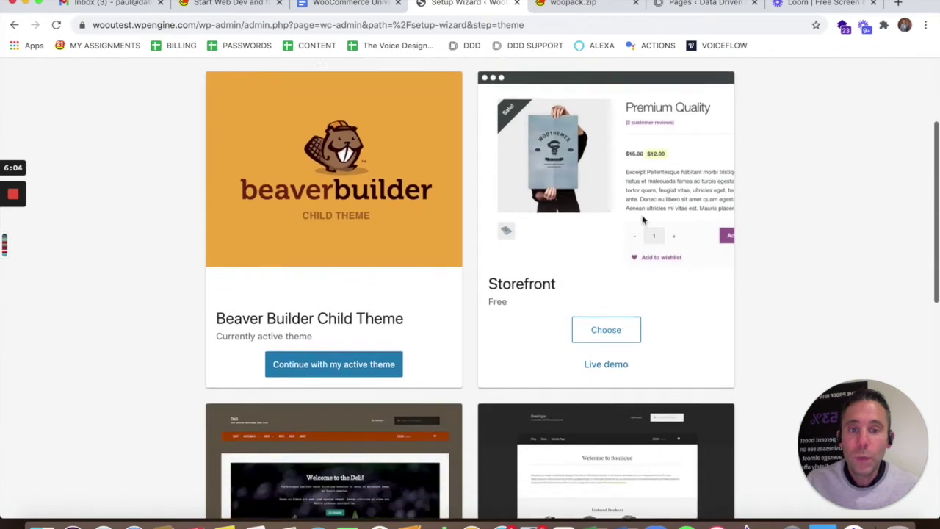
{"action": "scroll", "coordinate": [641, 221], "scroll_direction": "up", "scroll_amount": 5}
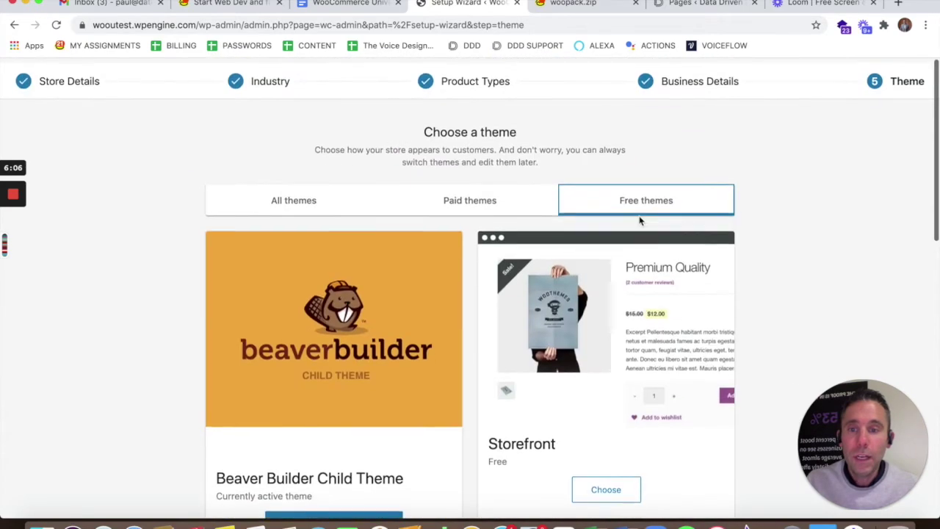
{"action": "scroll", "coordinate": [317, 319], "scroll_direction": "down", "scroll_amount": 2}
{"action": "left_click", "coordinate": [328, 354]}
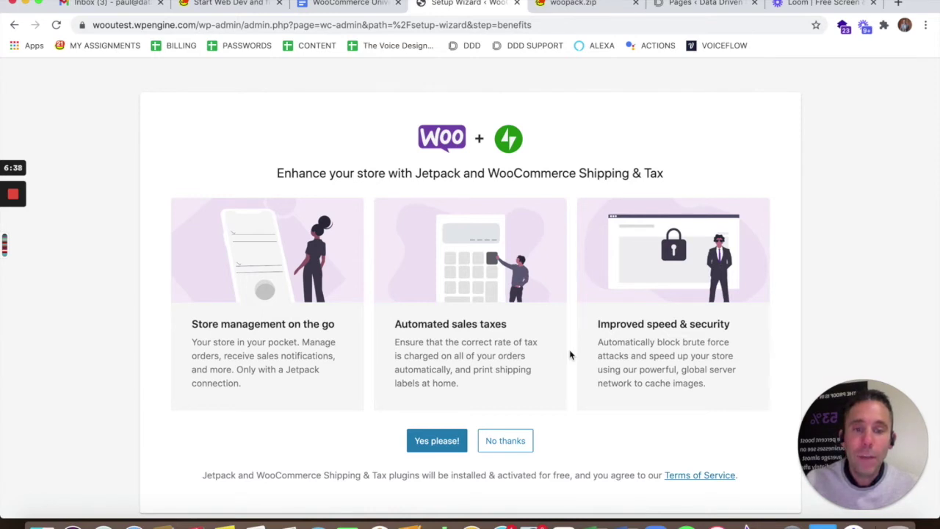
Step: Accept the Jetpack and WooCommerce Shipping & Tax plugins and approve connecting the store to the signed-in WordPress.com account
{"action": "scroll", "coordinate": [570, 355], "scroll_direction": "down", "scroll_amount": 1}
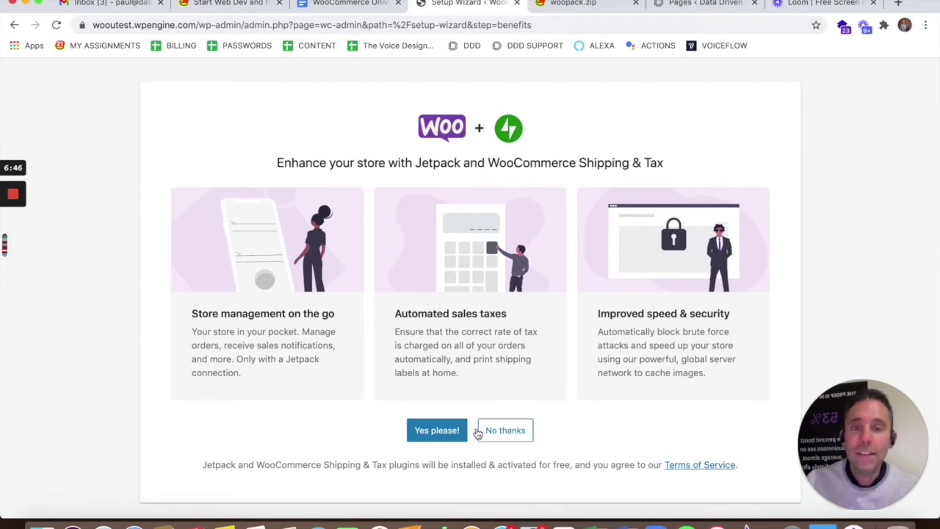
{"action": "left_click", "coordinate": [435, 431]}
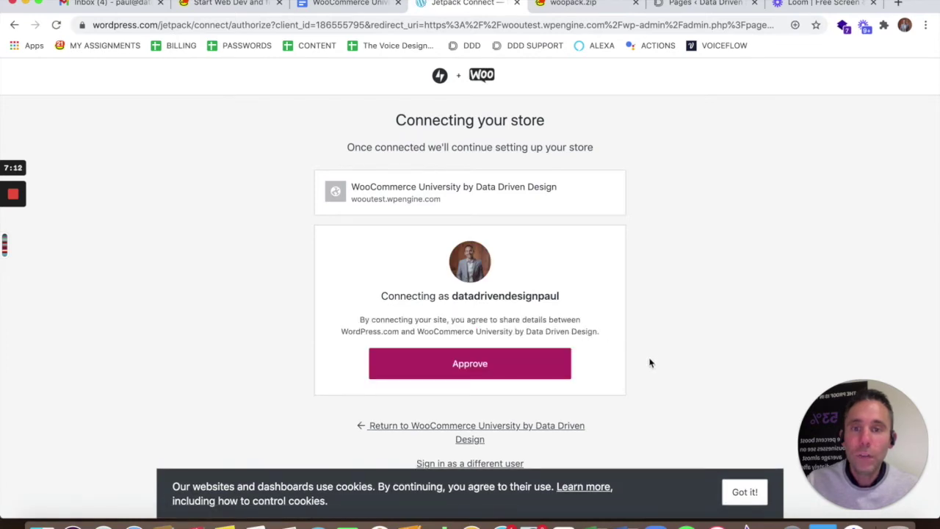
{"action": "left_click", "coordinate": [744, 492]}
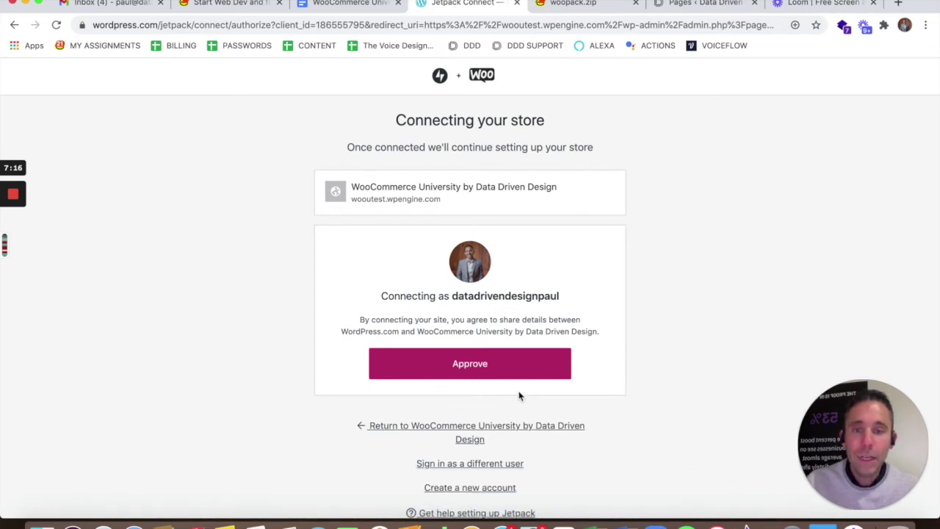
{"action": "scroll", "coordinate": [487, 378], "scroll_direction": "down", "scroll_amount": 3}
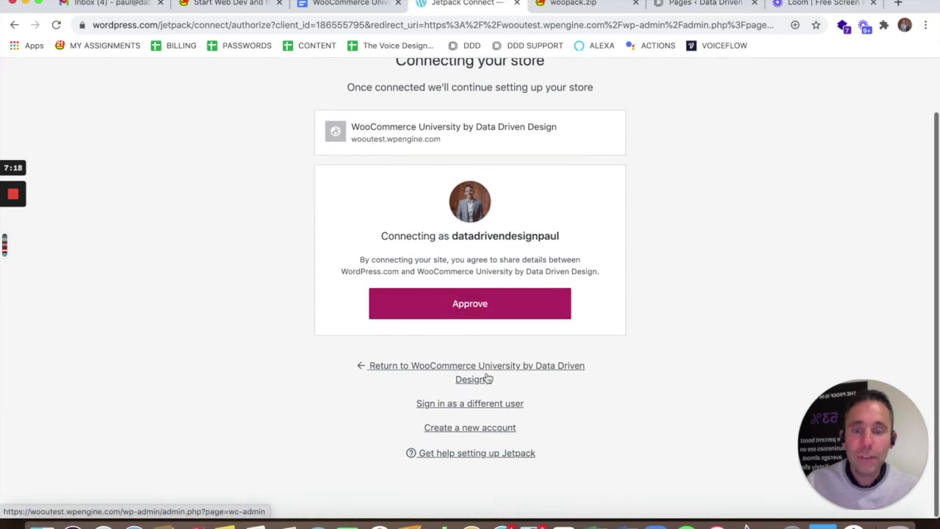
{"action": "scroll", "coordinate": [487, 378], "scroll_direction": "up", "scroll_amount": 3}
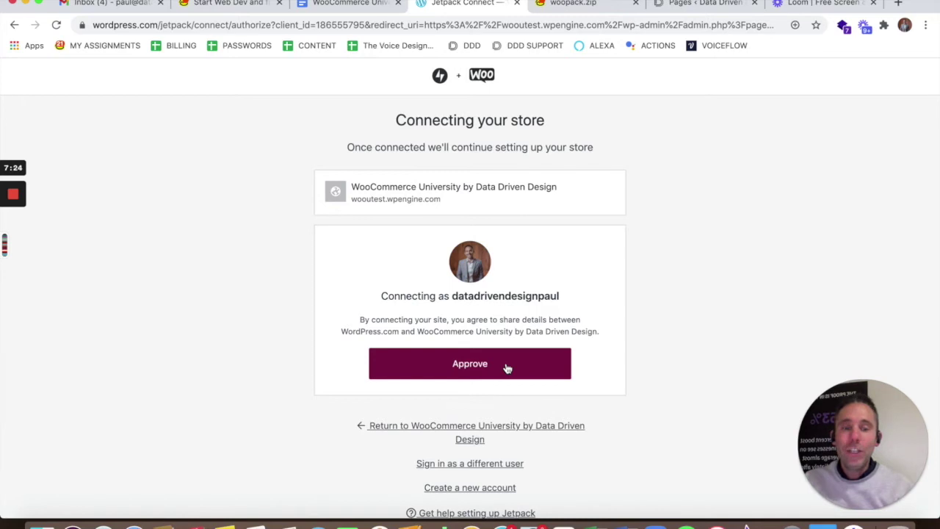
{"action": "left_click", "coordinate": [507, 368]}
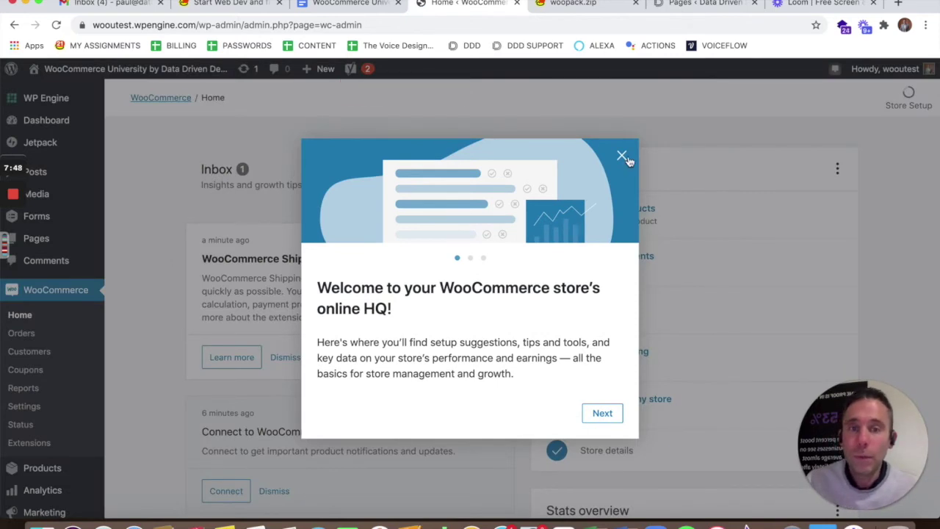
Step: Go through the three-page WooCommerce welcome introduction and finish it to reach the store's home page
{"action": "left_click", "coordinate": [604, 414]}
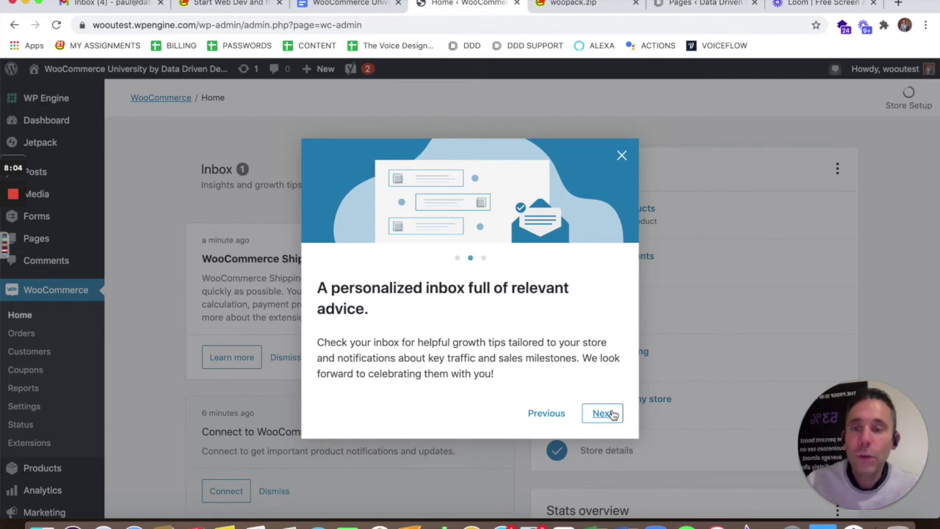
{"action": "left_click", "coordinate": [614, 415]}
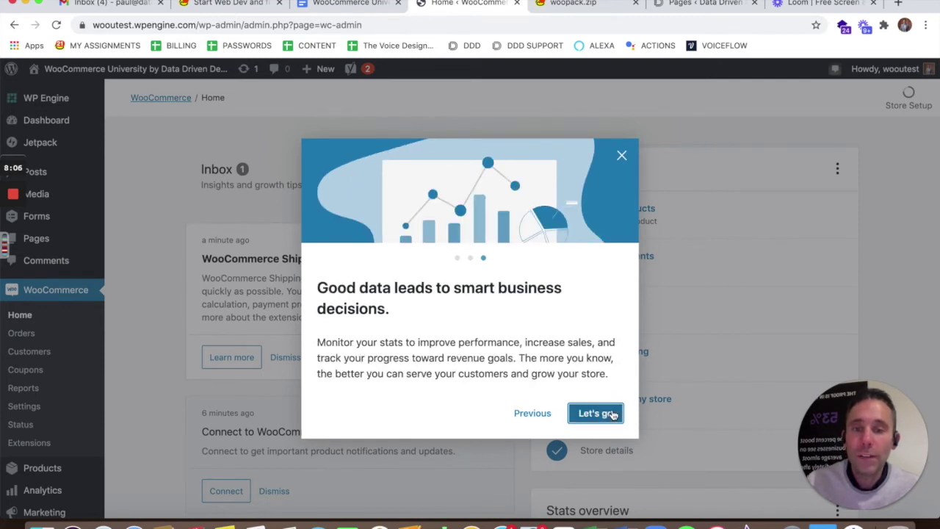
{"action": "left_click", "coordinate": [595, 414]}
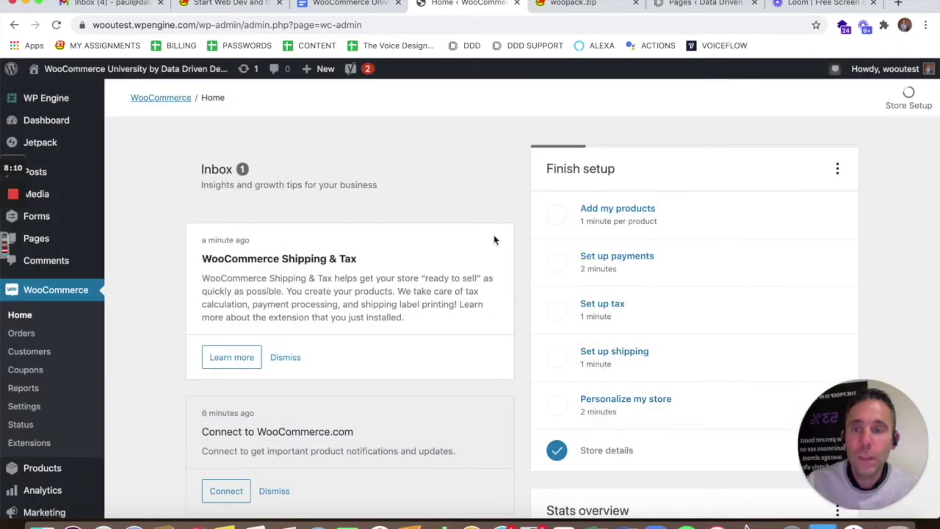
Step: Look over the WooCommerce home page, checking the Finish setup tasks, the inbox notices and the stats overview
{"action": "scroll", "coordinate": [495, 241], "scroll_direction": "down", "scroll_amount": 1}
{"action": "scroll", "coordinate": [496, 241], "scroll_direction": "down", "scroll_amount": 1}
{"action": "scroll", "coordinate": [496, 241], "scroll_direction": "up", "scroll_amount": 2}
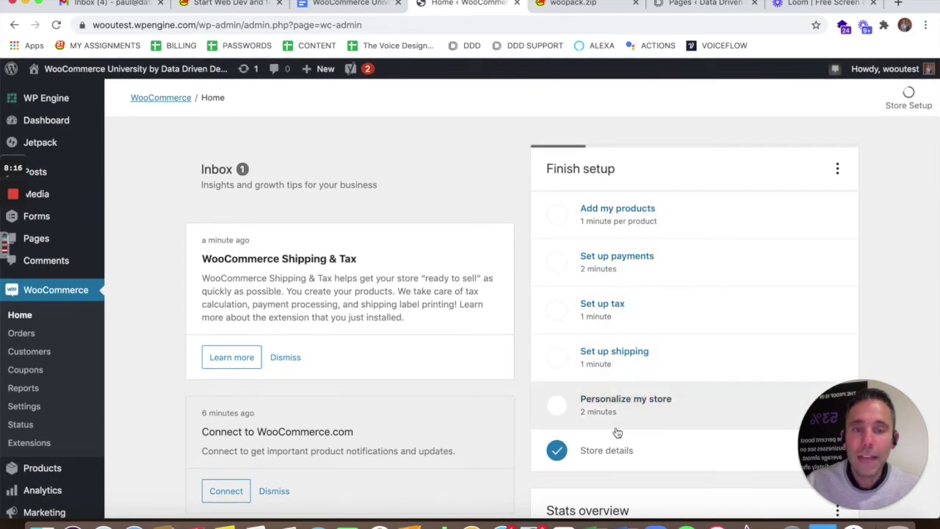
{"action": "scroll", "coordinate": [337, 374], "scroll_direction": "down", "scroll_amount": 5}
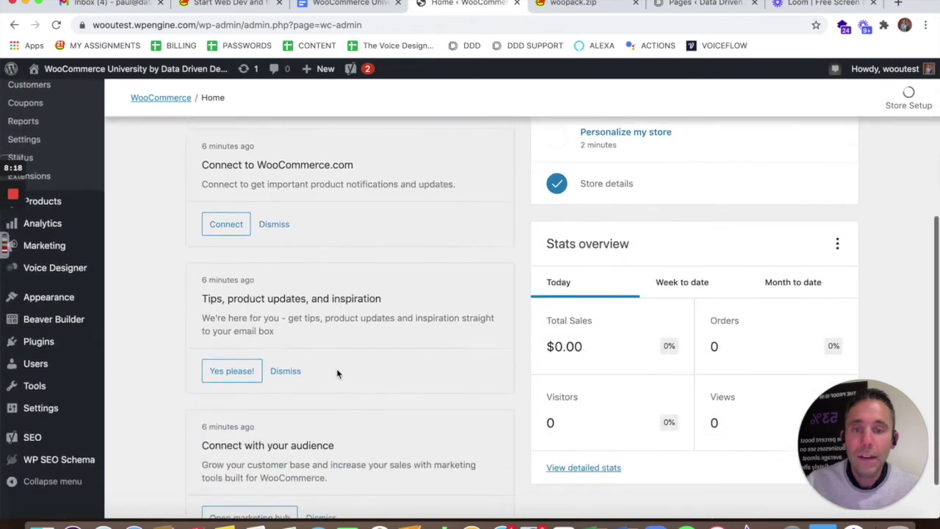
{"action": "scroll", "coordinate": [336, 373], "scroll_direction": "up", "scroll_amount": 5}
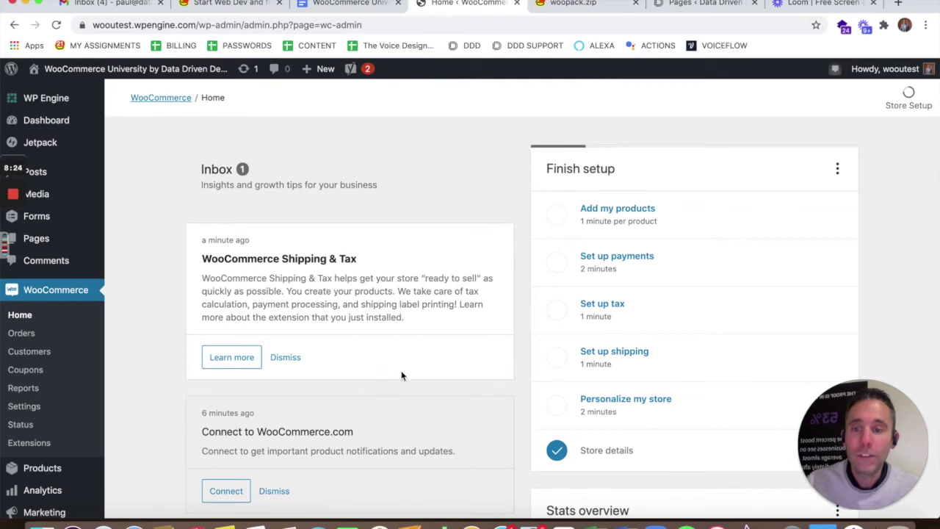
{"action": "scroll", "coordinate": [403, 375], "scroll_direction": "down", "scroll_amount": 1}
{"action": "scroll", "coordinate": [402, 375], "scroll_direction": "up", "scroll_amount": 1}
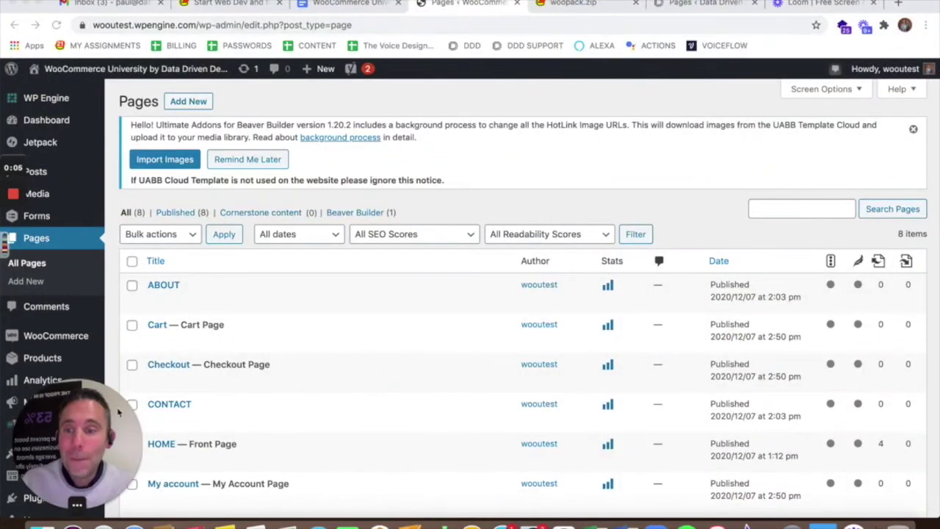
{"action": "left_click_drag", "start_coordinate": [117, 407], "coordinate": [876, 410]}
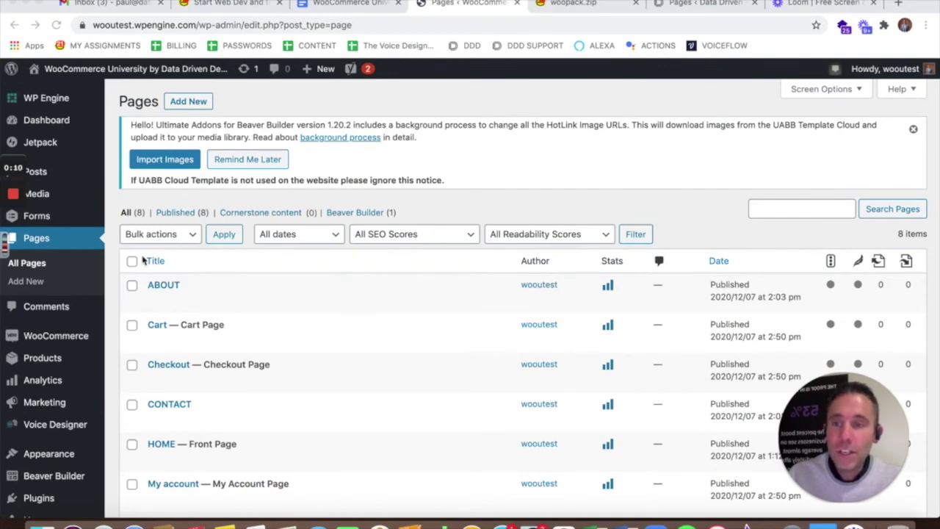
Step: Look through the test site's page list, checking the Cart, Checkout, My account and Shop pages
{"action": "scroll", "coordinate": [218, 283], "scroll_direction": "down", "scroll_amount": 5}
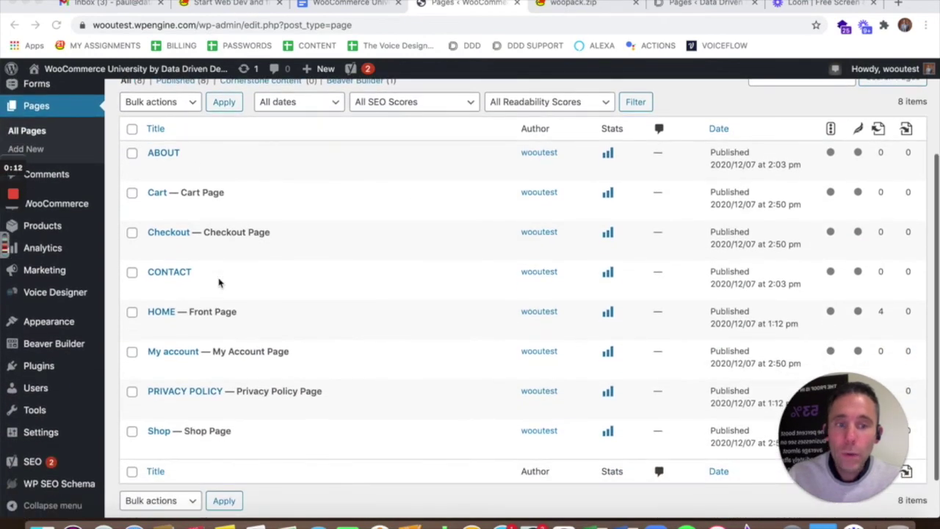
{"action": "scroll", "coordinate": [218, 282], "scroll_direction": "down", "scroll_amount": 1}
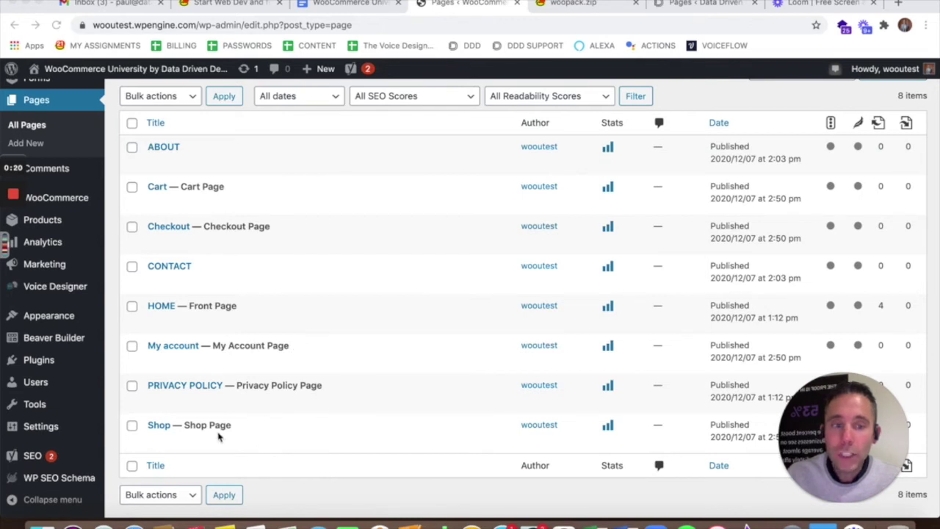
{"action": "scroll", "coordinate": [233, 434], "scroll_direction": "up", "scroll_amount": 2}
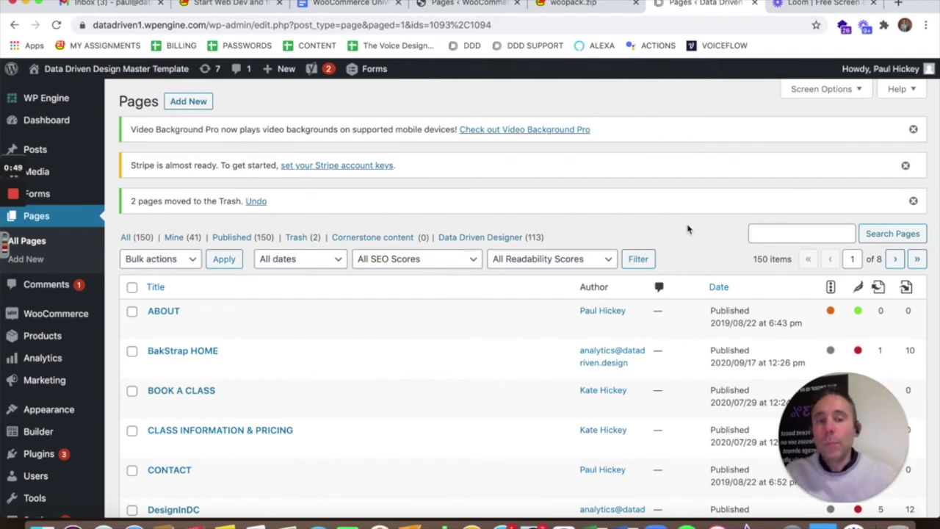
Step: Look through the first part of the page list on the Data Driven Design Master Template site
{"action": "scroll", "coordinate": [601, 234], "scroll_direction": "down", "scroll_amount": 5}
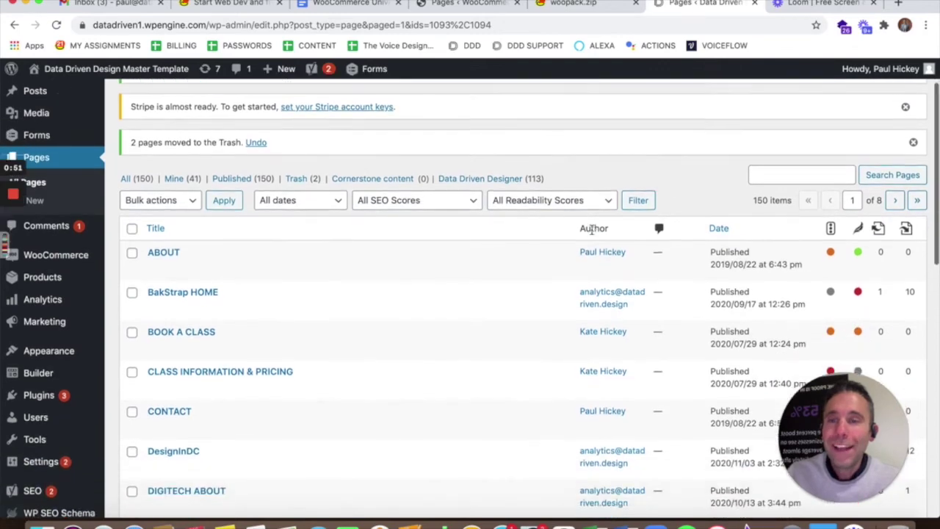
{"action": "scroll", "coordinate": [593, 234], "scroll_direction": "down", "scroll_amount": 10}
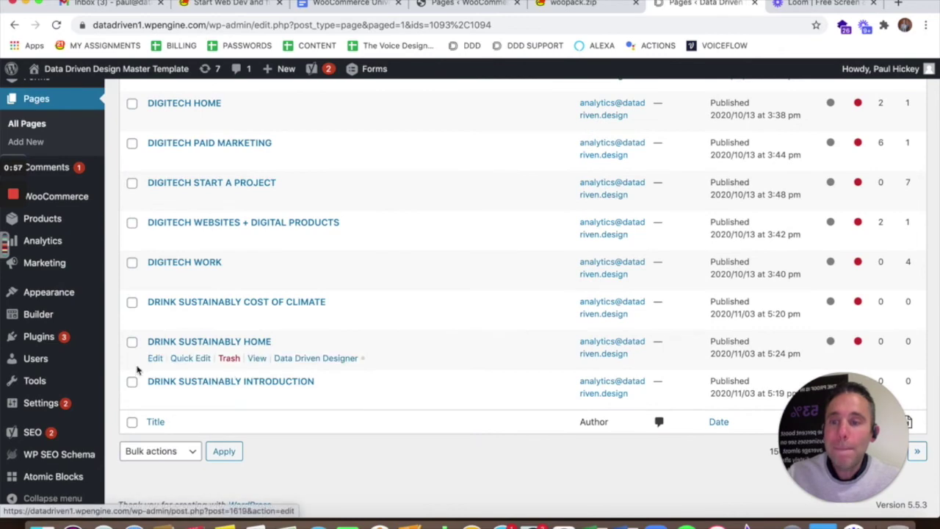
{"action": "scroll", "coordinate": [105, 365], "scroll_direction": "up", "scroll_amount": 5}
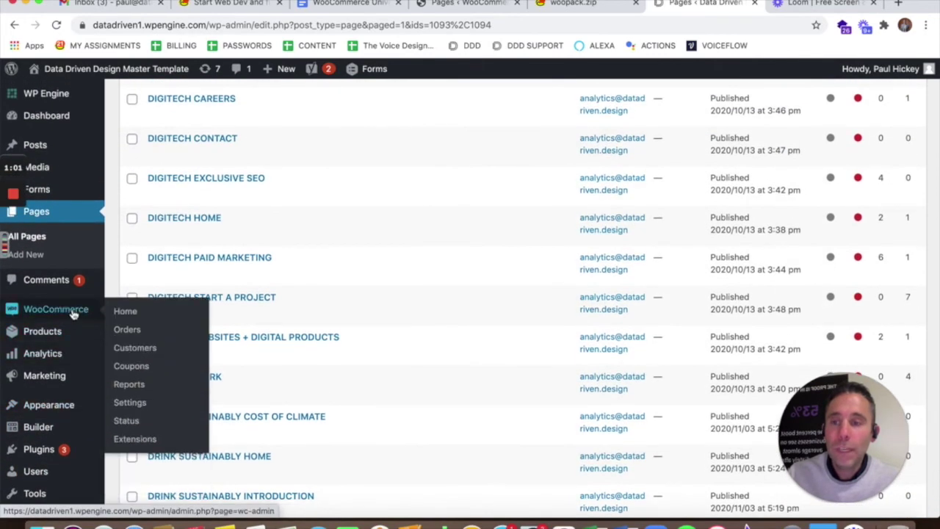
Step: Open the master template site's advanced WooCommerce settings and examine the page setup for cart, checkout and account pages
{"action": "left_click", "coordinate": [130, 403]}
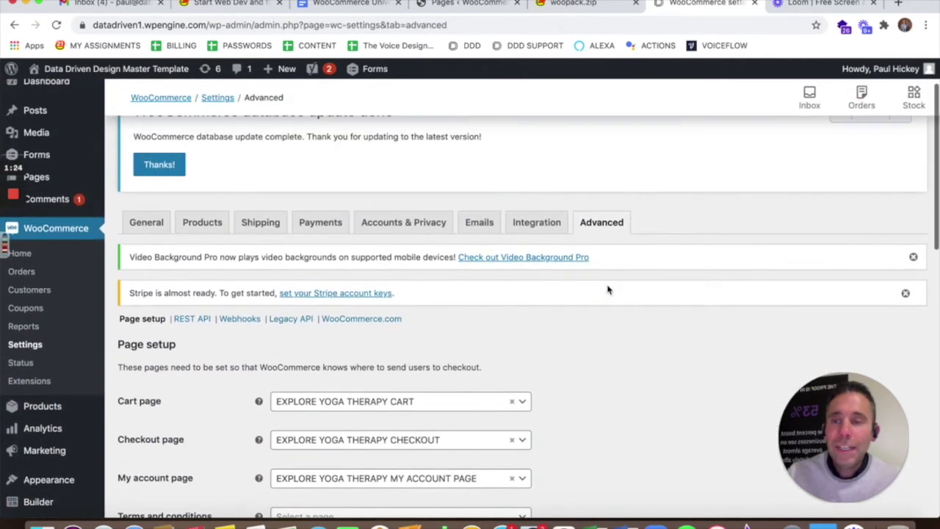
{"action": "scroll", "coordinate": [607, 289], "scroll_direction": "up", "scroll_amount": 2}
{"action": "mouse_move", "coordinate": [44, 217]}
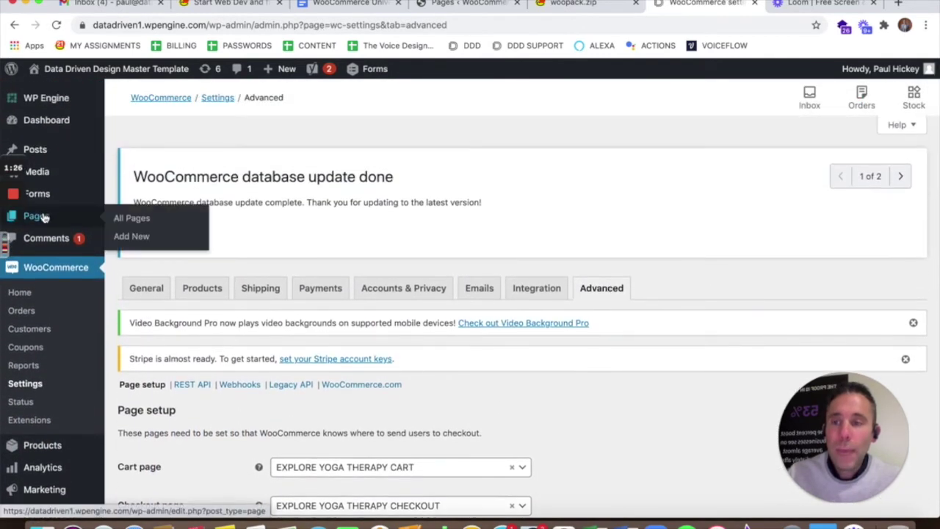
{"action": "scroll", "coordinate": [539, 235], "scroll_direction": "down", "scroll_amount": 3}
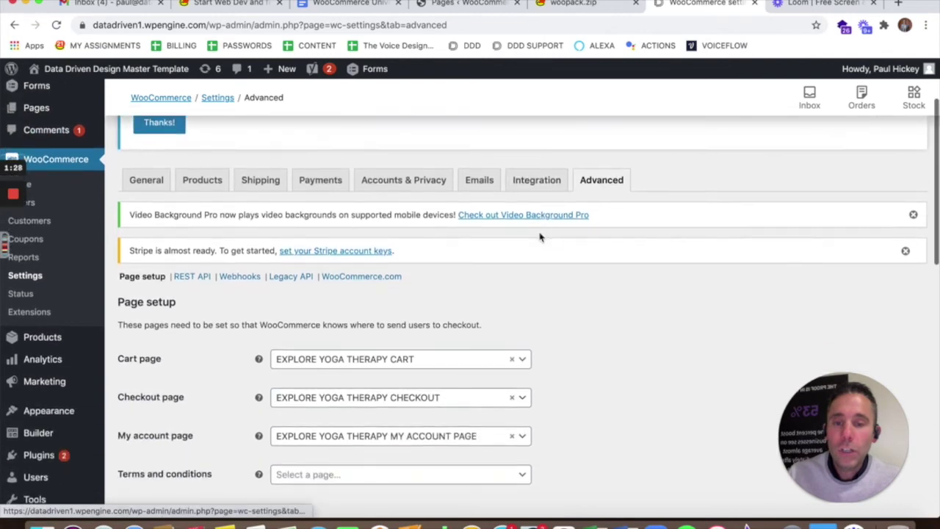
{"action": "scroll", "coordinate": [648, 255], "scroll_direction": "down", "scroll_amount": 2}
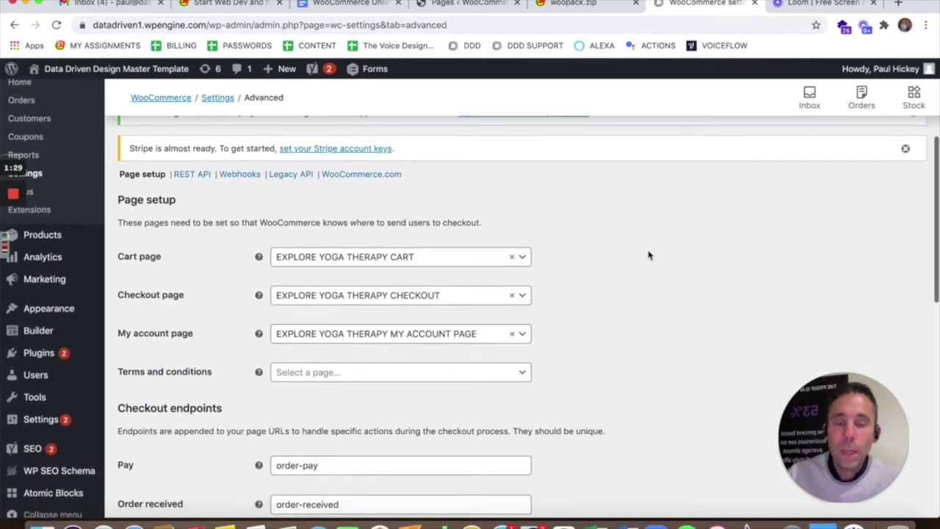
{"action": "scroll", "coordinate": [644, 261], "scroll_direction": "down", "scroll_amount": 2}
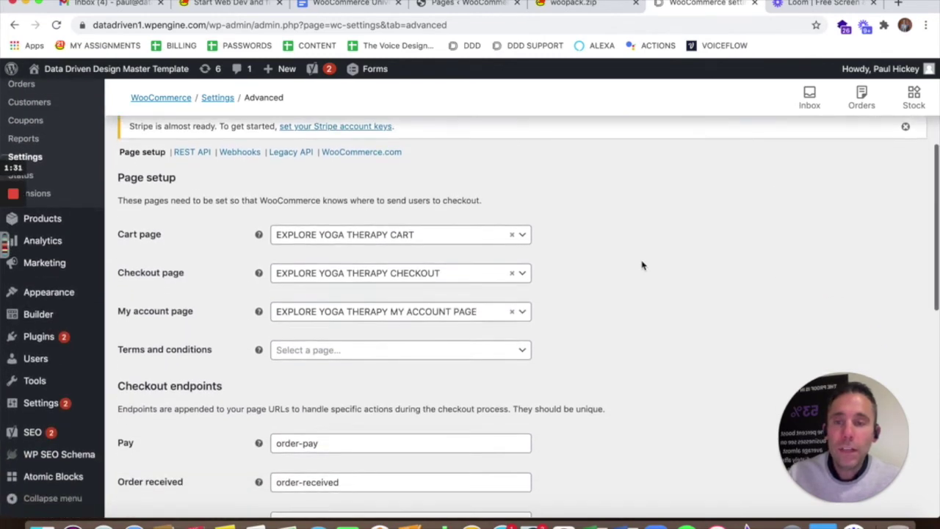
{"action": "scroll", "coordinate": [642, 265], "scroll_direction": "down", "scroll_amount": 2}
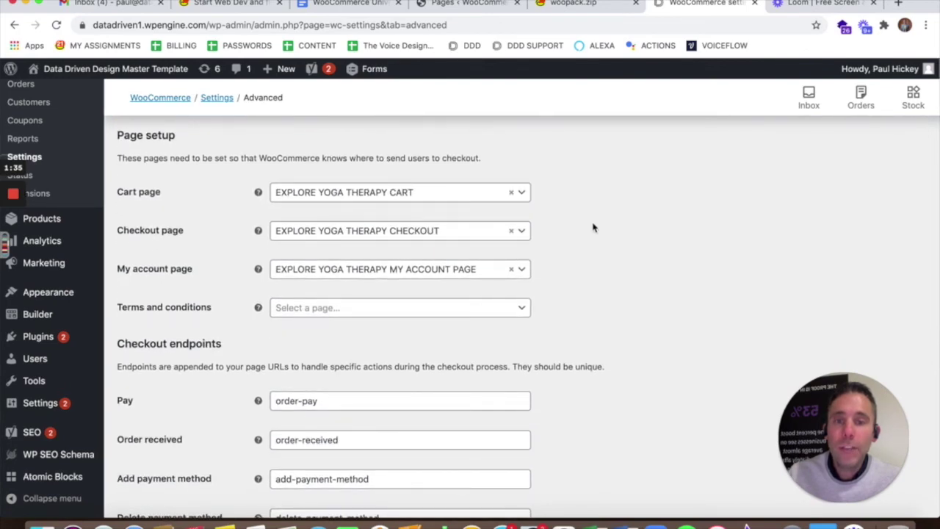
Step: Check the pages available as the Cart page and keep EXPLORE YOGA THERAPY CART selected
{"action": "left_click", "coordinate": [523, 192]}
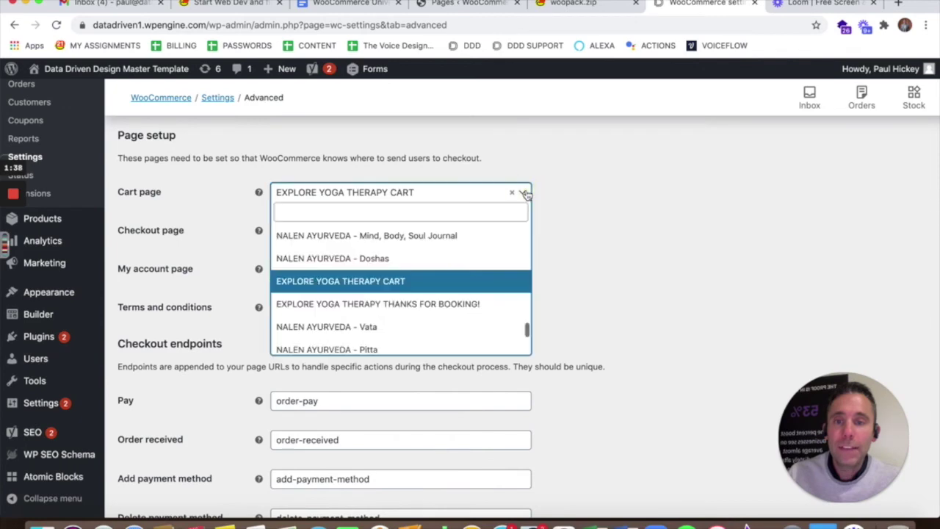
{"action": "left_click", "coordinate": [494, 279]}
{"action": "scroll", "coordinate": [639, 283], "scroll_direction": "up", "scroll_amount": 3}
{"action": "scroll", "coordinate": [642, 284], "scroll_direction": "up", "scroll_amount": 4}
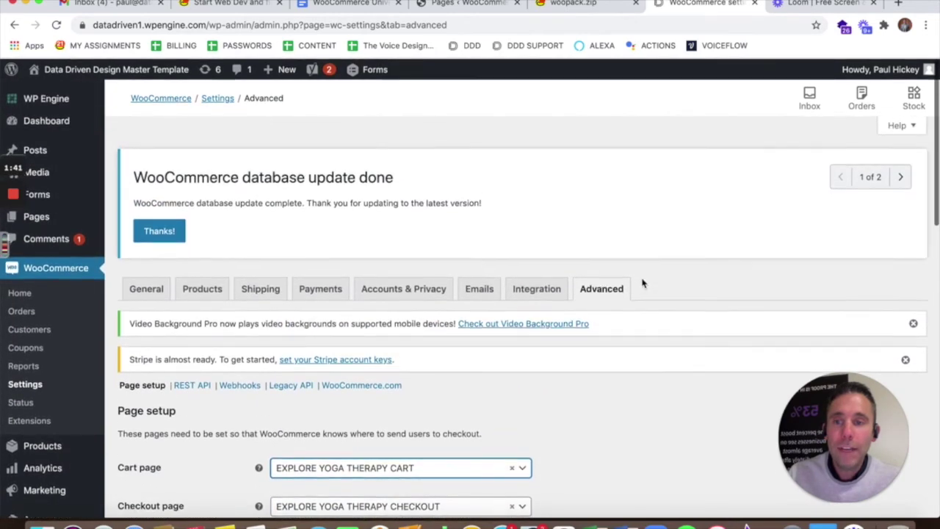
Step: Look over the page assignments, checkout endpoints and account endpoints in the advanced WooCommerce settings
{"action": "scroll", "coordinate": [615, 332], "scroll_direction": "down", "scroll_amount": 3}
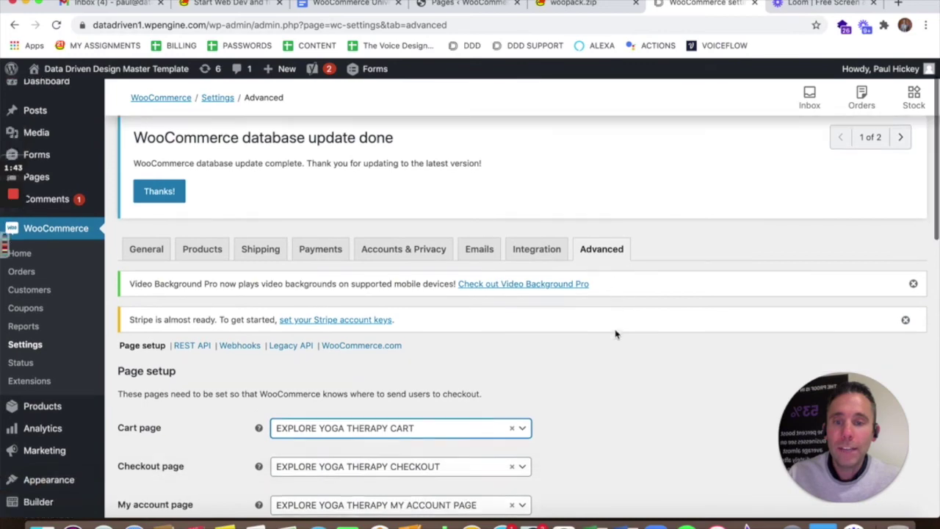
{"action": "scroll", "coordinate": [612, 282], "scroll_direction": "down", "scroll_amount": 10}
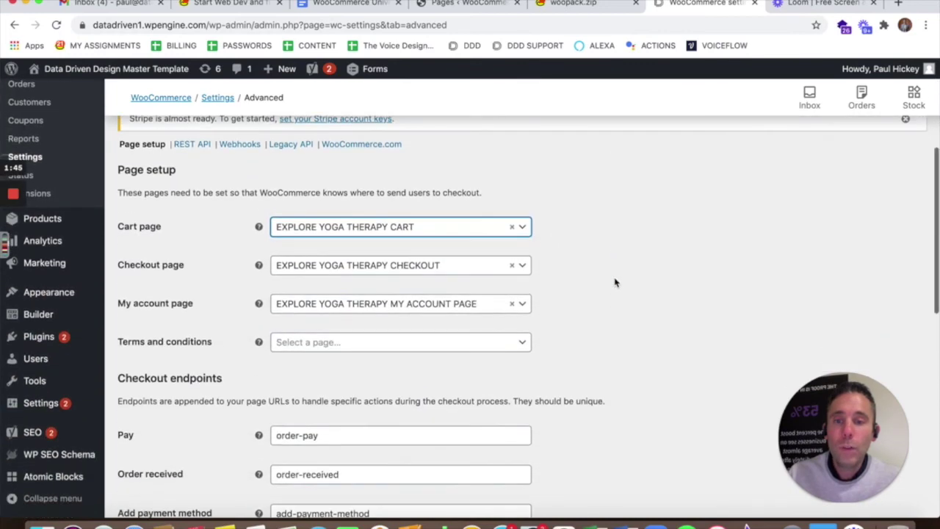
{"action": "scroll", "coordinate": [490, 426], "scroll_direction": "down", "scroll_amount": 1}
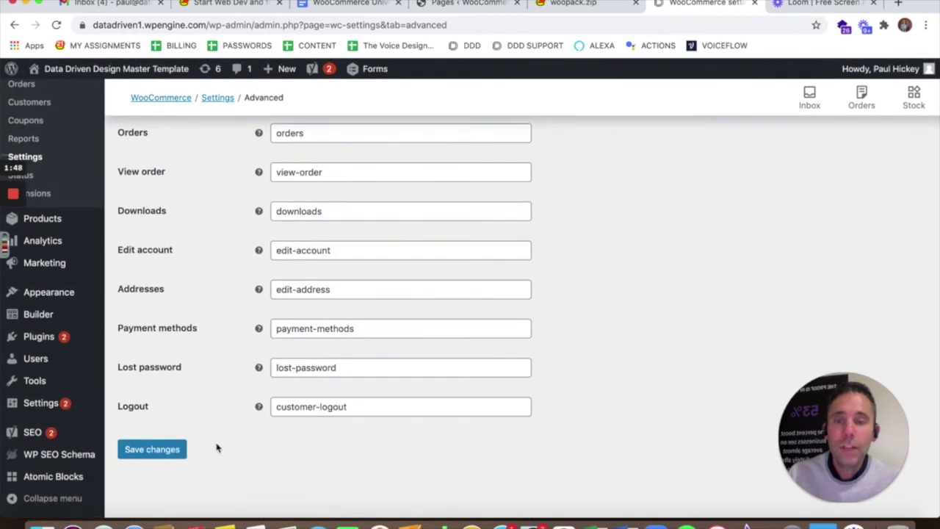
Step: Return to the WooCommerce University test site and check its installed plugins for WooPack for Beaver Builder
{"action": "left_click", "coordinate": [467, 4]}
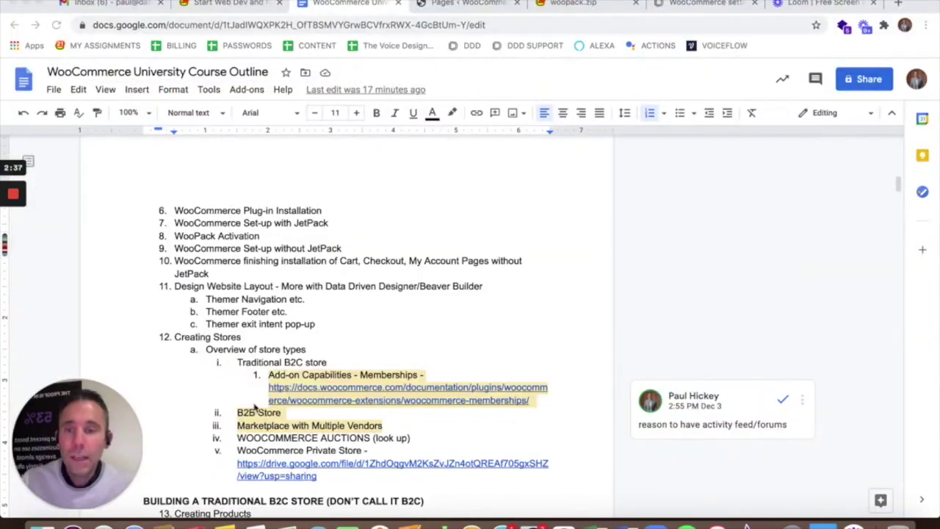
{"action": "left_click_drag", "start_coordinate": [86, 427], "coordinate": [872, 428]}
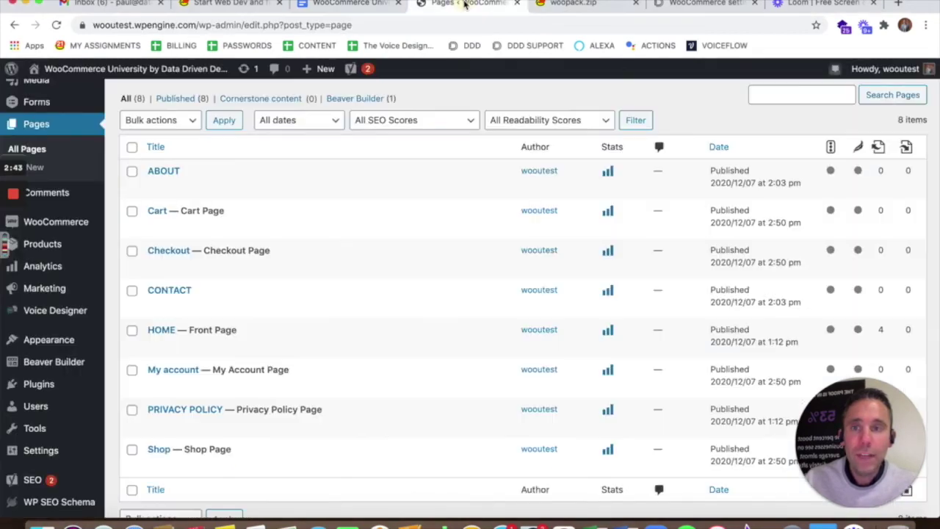
{"action": "left_click", "coordinate": [465, 4]}
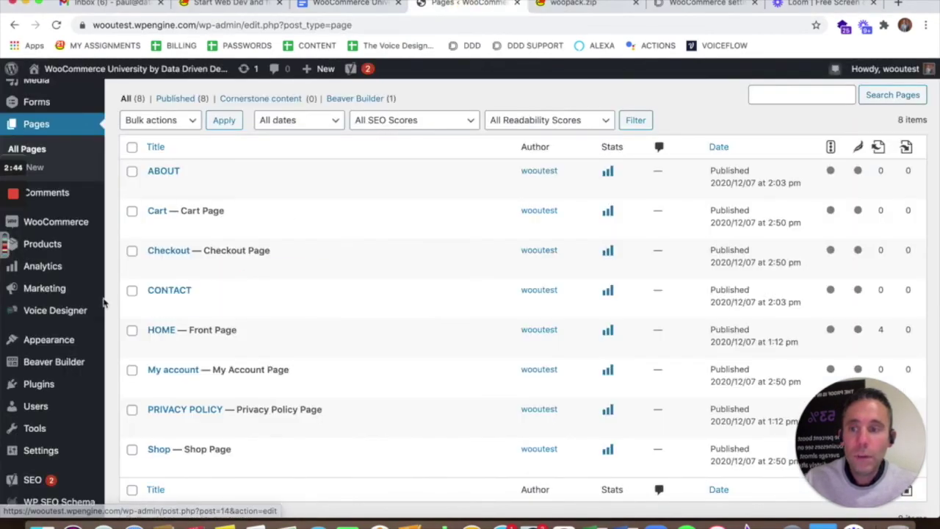
{"action": "left_click", "coordinate": [56, 384]}
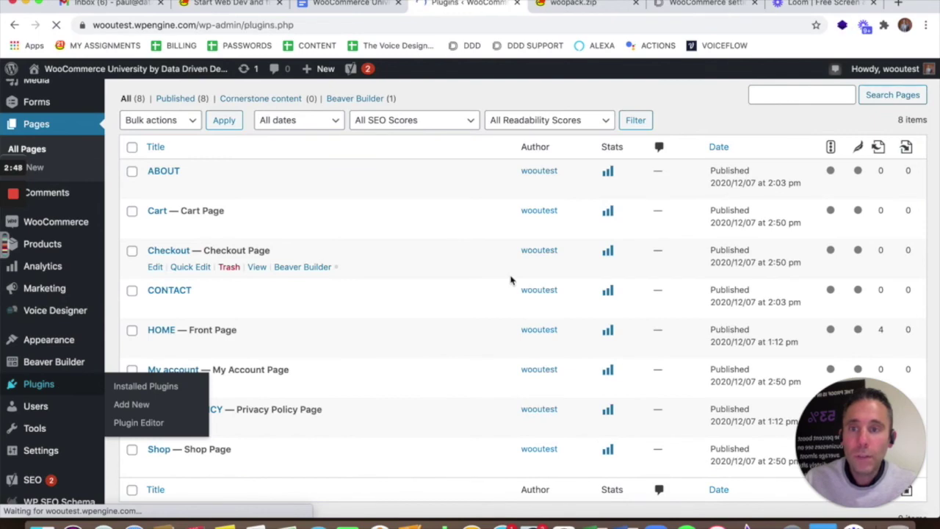
{"action": "scroll", "coordinate": [512, 279], "scroll_direction": "down", "scroll_amount": 10}
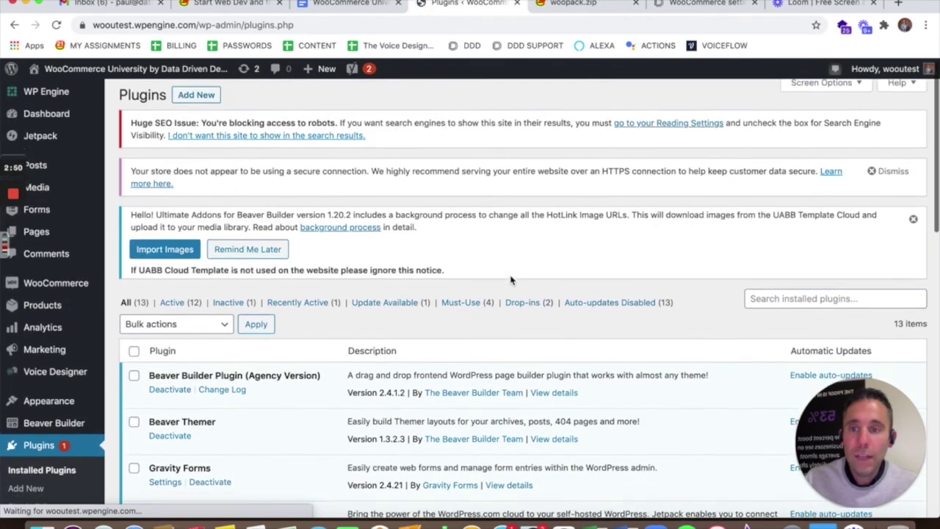
{"action": "scroll", "coordinate": [512, 280], "scroll_direction": "down", "scroll_amount": 9}
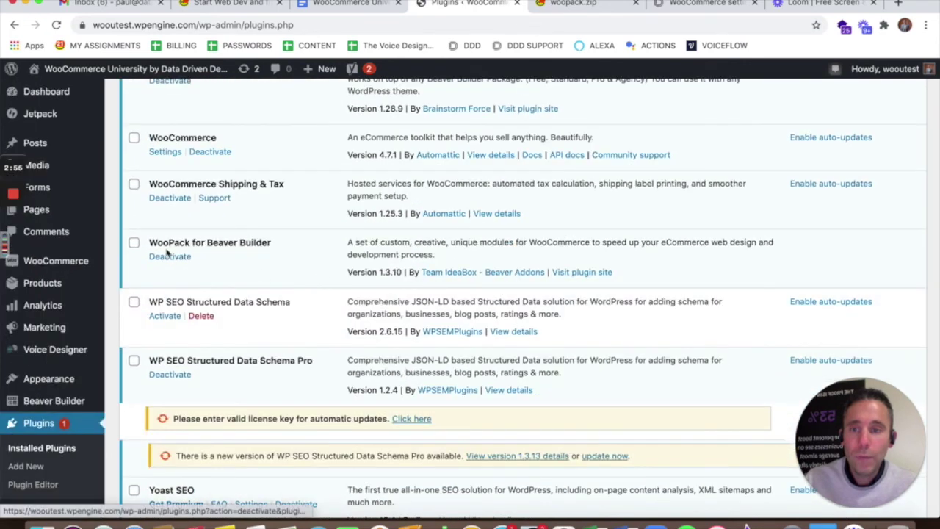
{"action": "scroll", "coordinate": [70, 360], "scroll_direction": "down", "scroll_amount": 3}
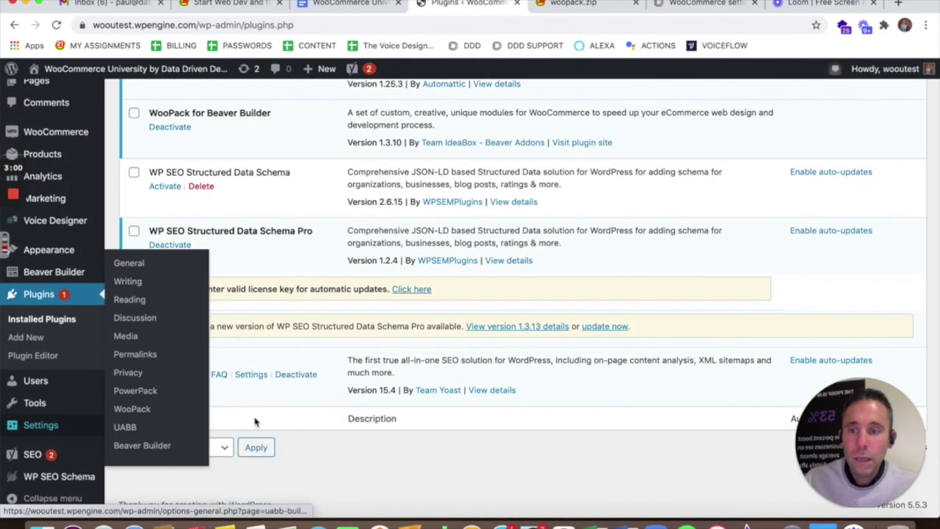
Step: Open the WooPack settings, enter the WooPack license key and save the changes
{"action": "mouse_move", "coordinate": [59, 427]}
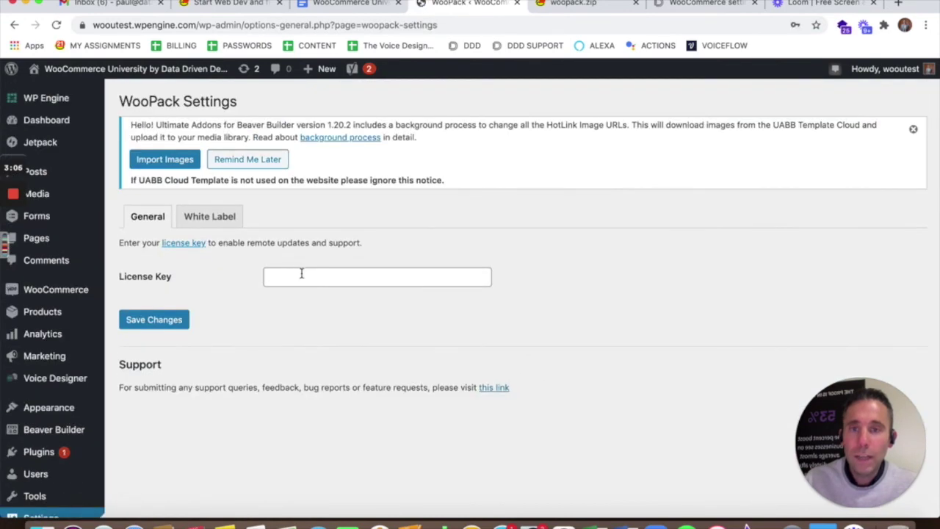
{"action": "left_click", "coordinate": [168, 322]}
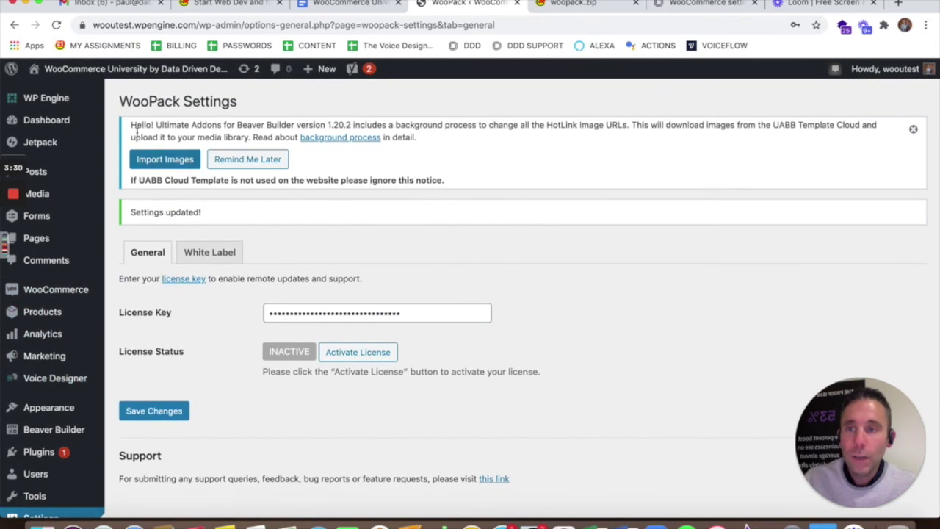
Step: Visit the test site's front end and look through the whole home page
{"action": "left_click", "coordinate": [58, 89]}
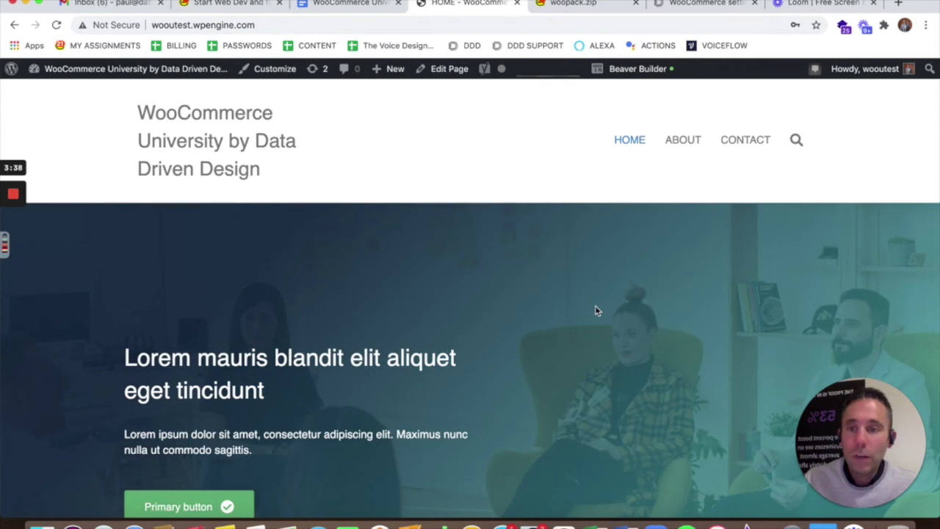
{"action": "scroll", "coordinate": [596, 309], "scroll_direction": "down", "scroll_amount": 10}
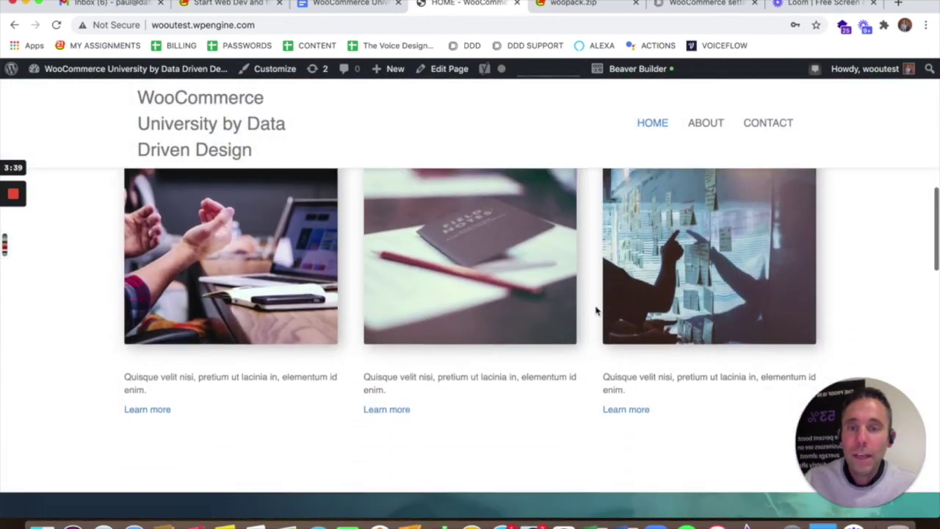
{"action": "scroll", "coordinate": [597, 310], "scroll_direction": "down", "scroll_amount": 10}
{"action": "scroll", "coordinate": [596, 311], "scroll_direction": "down", "scroll_amount": 5}
{"action": "scroll", "coordinate": [596, 311], "scroll_direction": "up", "scroll_amount": 10}
{"action": "scroll", "coordinate": [596, 311], "scroll_direction": "up", "scroll_amount": 10}
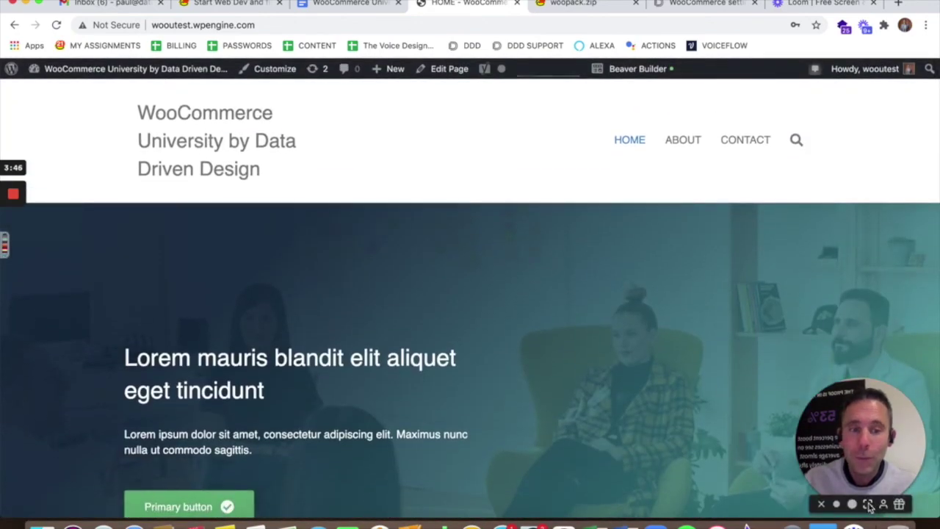
{"action": "left_click", "coordinate": [868, 504]}
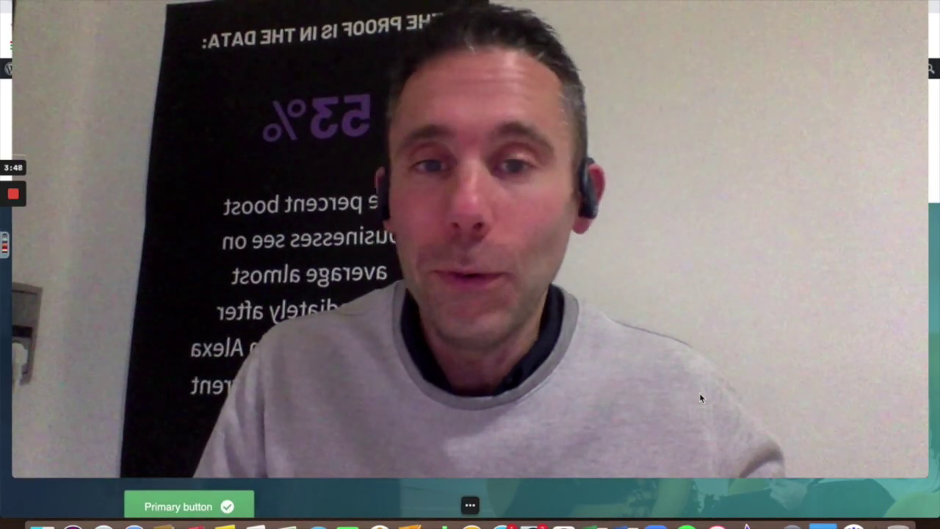